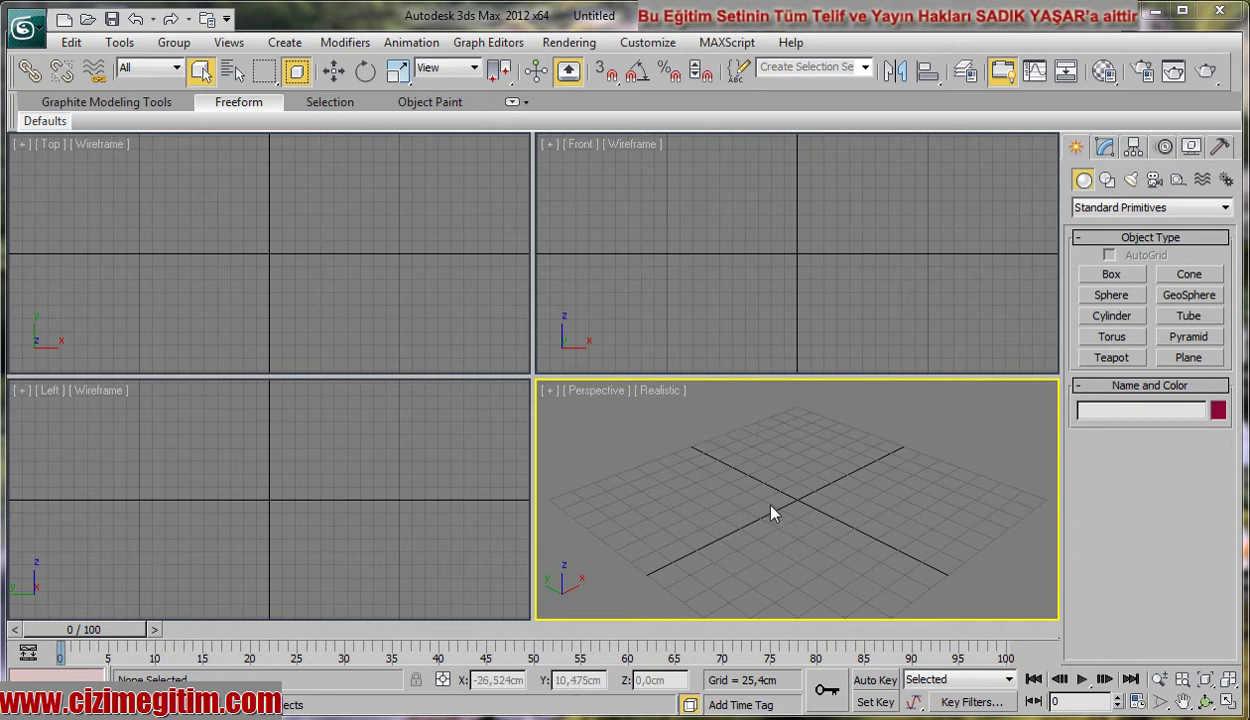
- Draw green box Box001 at the grid centre by dragging out its base and height
{"action": "mouse_move", "coordinate": [700, 513]}
{"action": "middle_mouse_down"}
{"action": "mouse_move", "coordinate": [773, 458]}
{"action": "mouse_move", "coordinate": [733, 499]}
{"action": "mouse_move", "coordinate": [735, 515]}
{"action": "middle_mouse_up"}
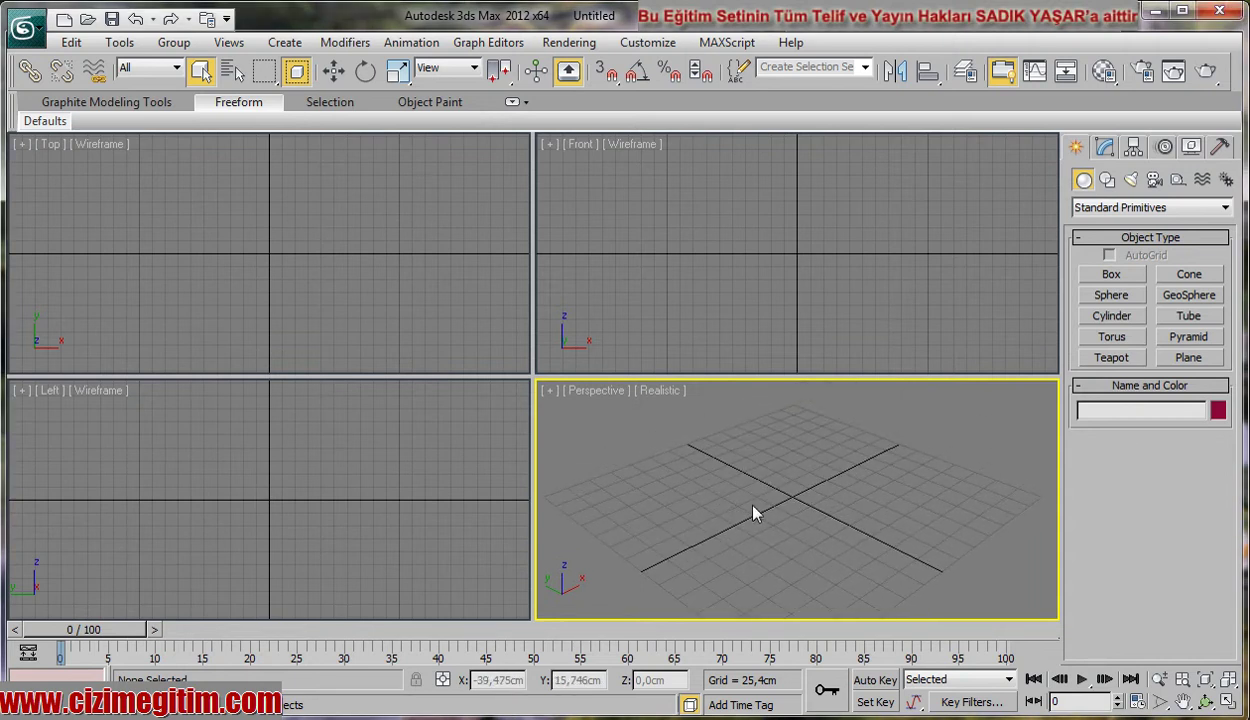
{"action": "left_click", "coordinate": [1110, 275]}
{"action": "left_click_drag", "start_coordinate": [790, 455], "coordinate": [774, 546]}
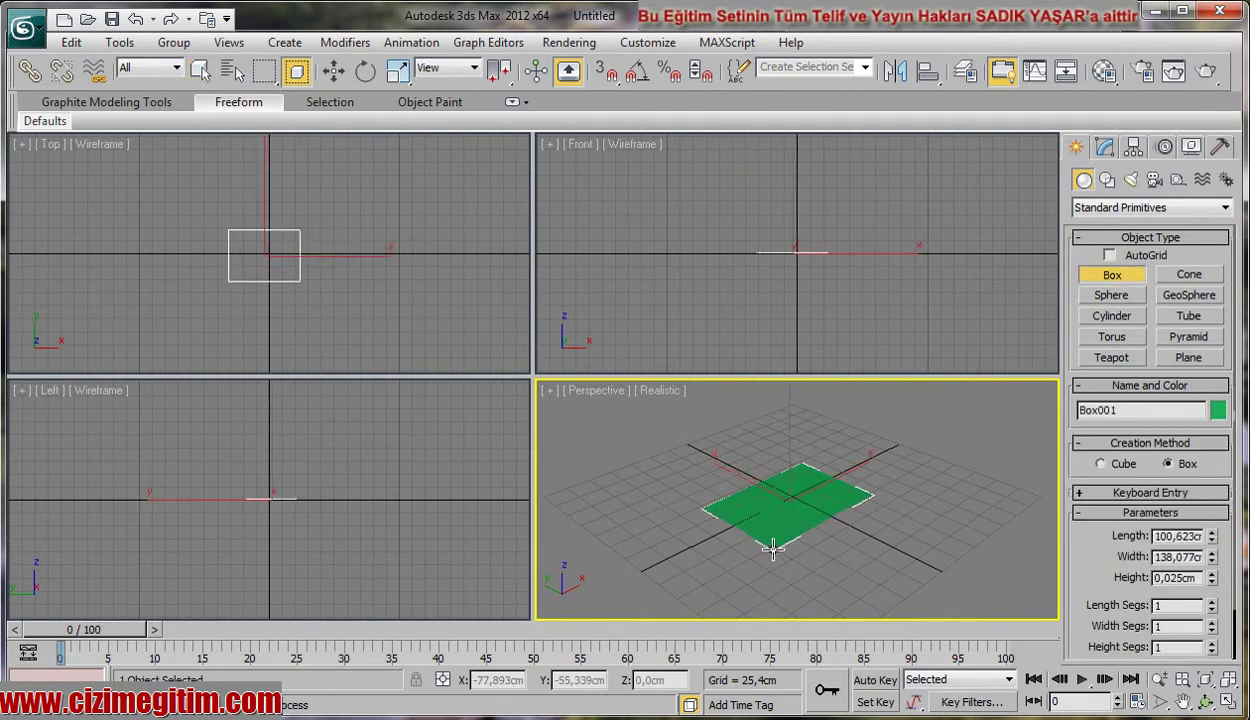
{"action": "left_click_drag", "start_coordinate": [776, 497], "coordinate": [778, 466]}
{"action": "left_click", "coordinate": [780, 474]}
{"action": "right_click", "coordinate": [780, 474]}
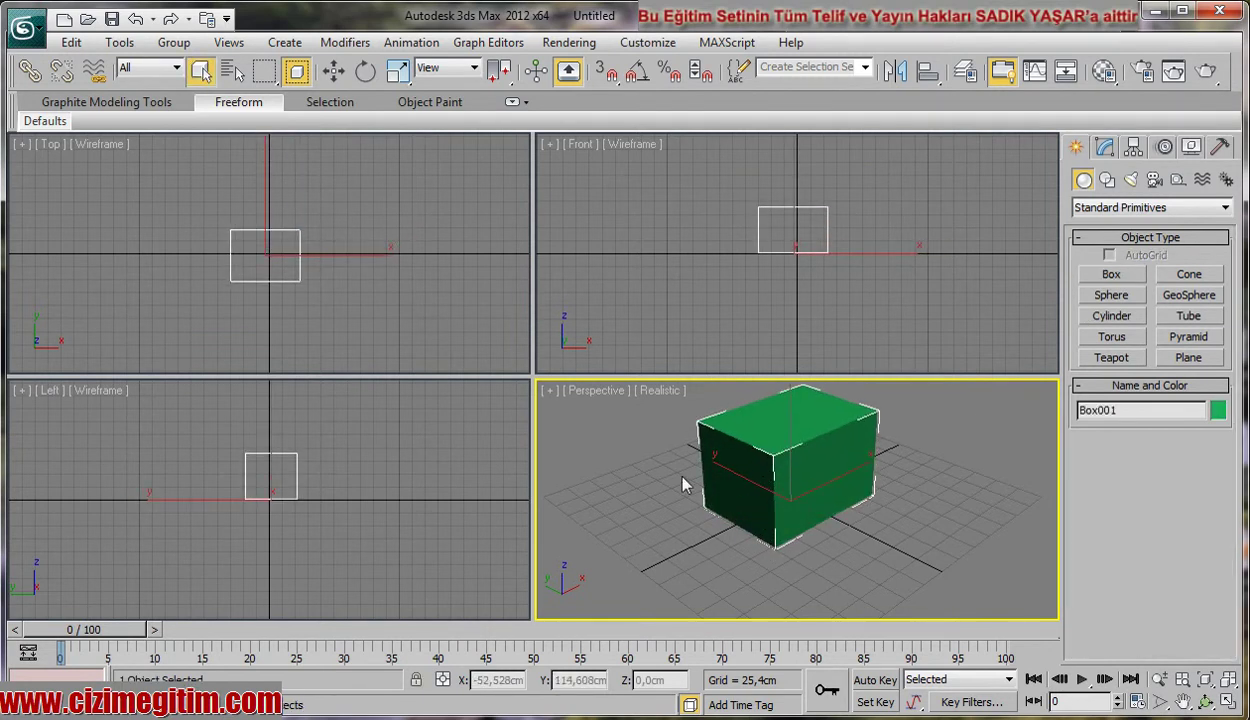
{"action": "middle_click_drag", "start_coordinate": [666, 476], "coordinate": [670, 490]}
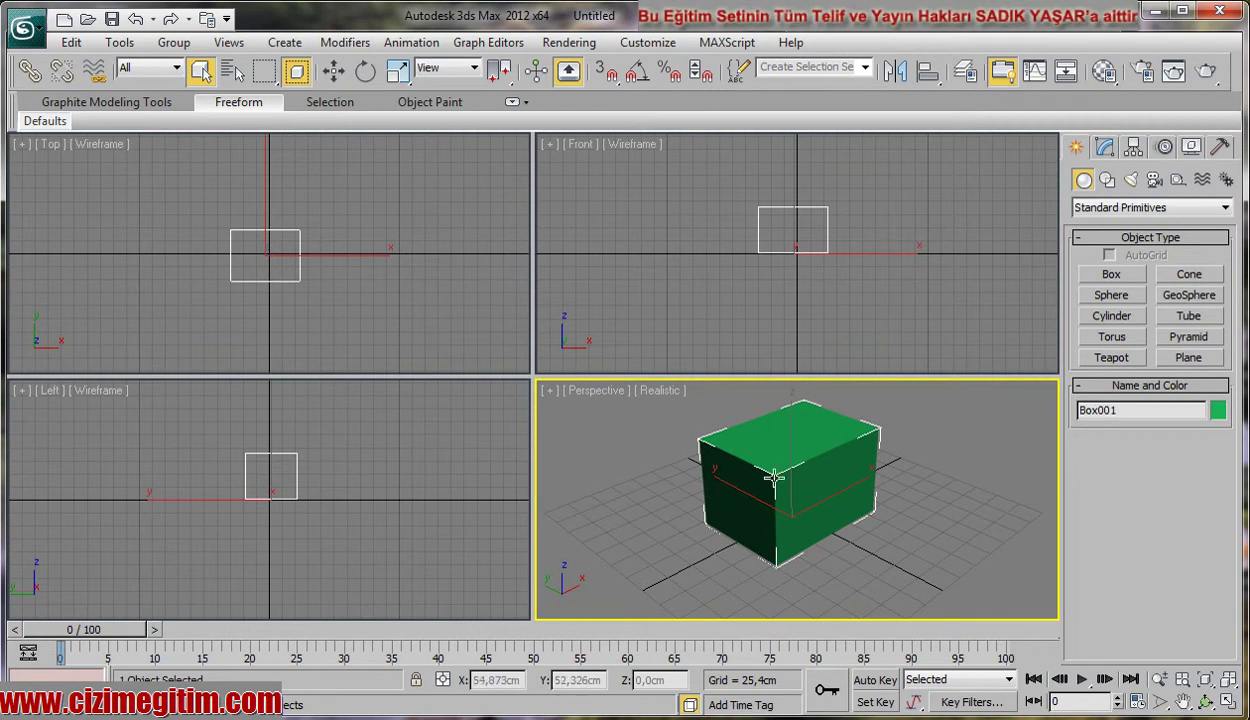
- Clone the box from the quad menu as an Instance named Box002
{"action": "right_click", "coordinate": [734, 465]}
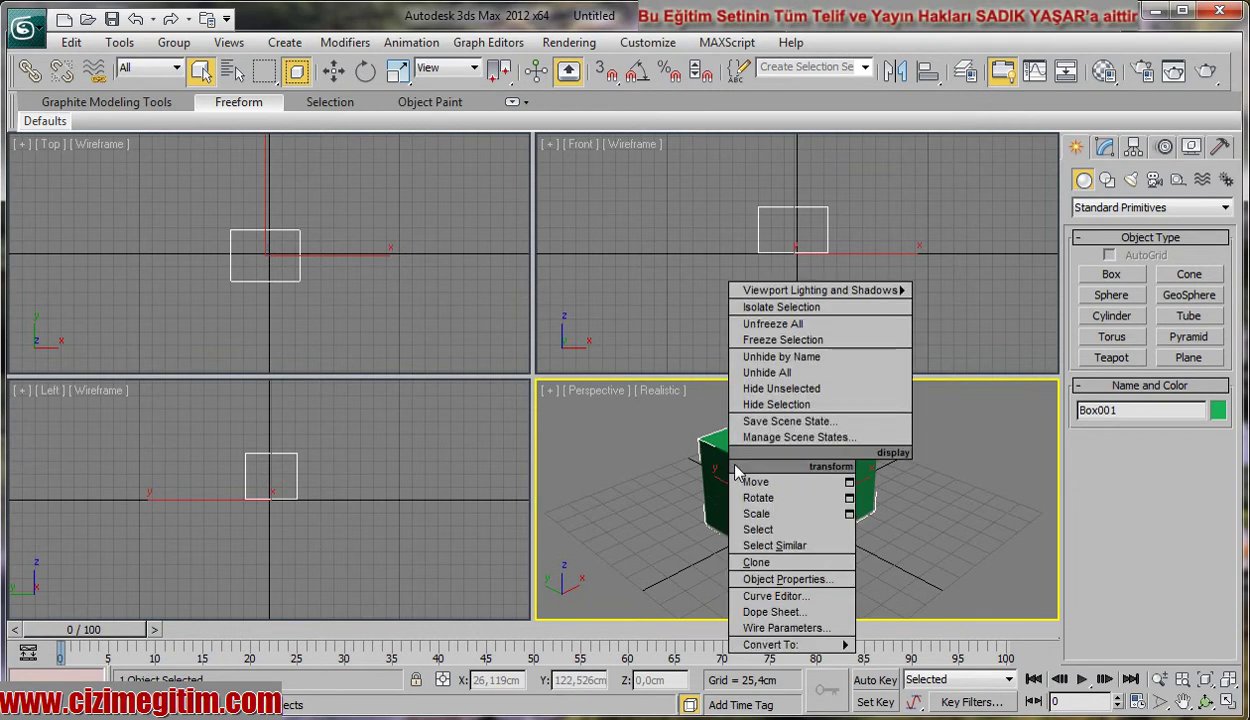
{"action": "left_click", "coordinate": [773, 570]}
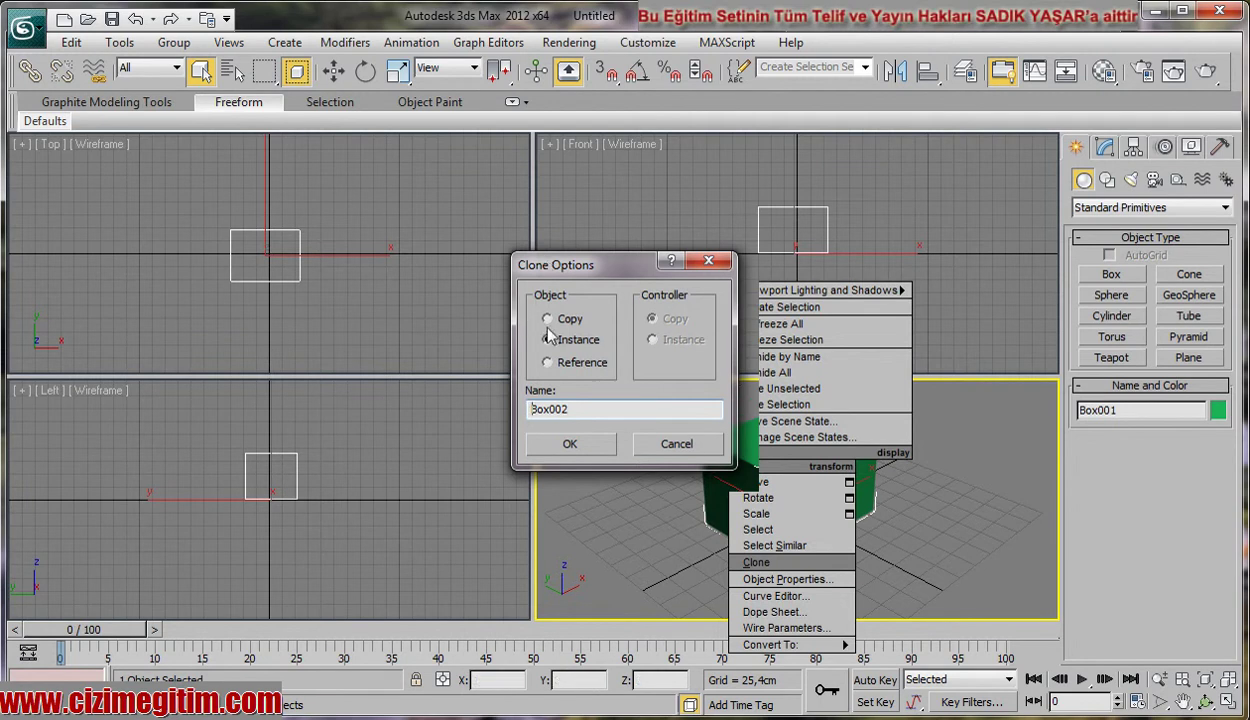
{"action": "left_click", "coordinate": [562, 446]}
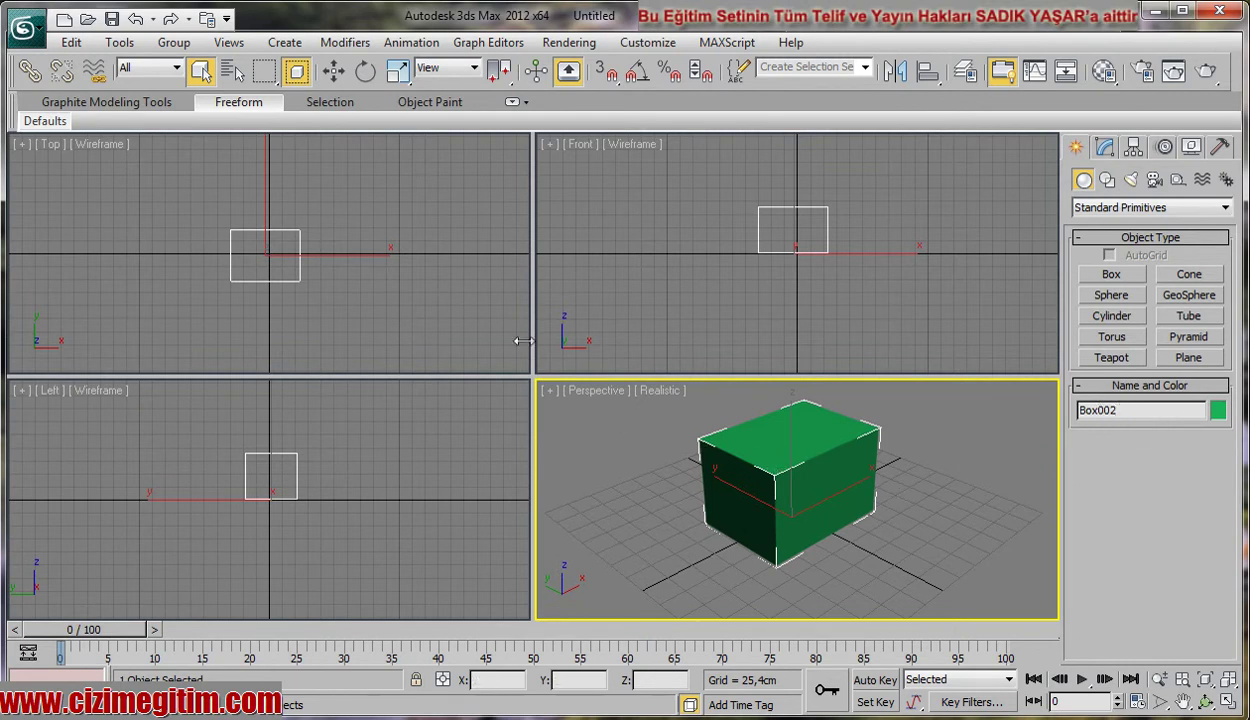
- Move Box002 left along X to about -193.72 cm, beside Box001
{"action": "left_click", "coordinate": [334, 71]}
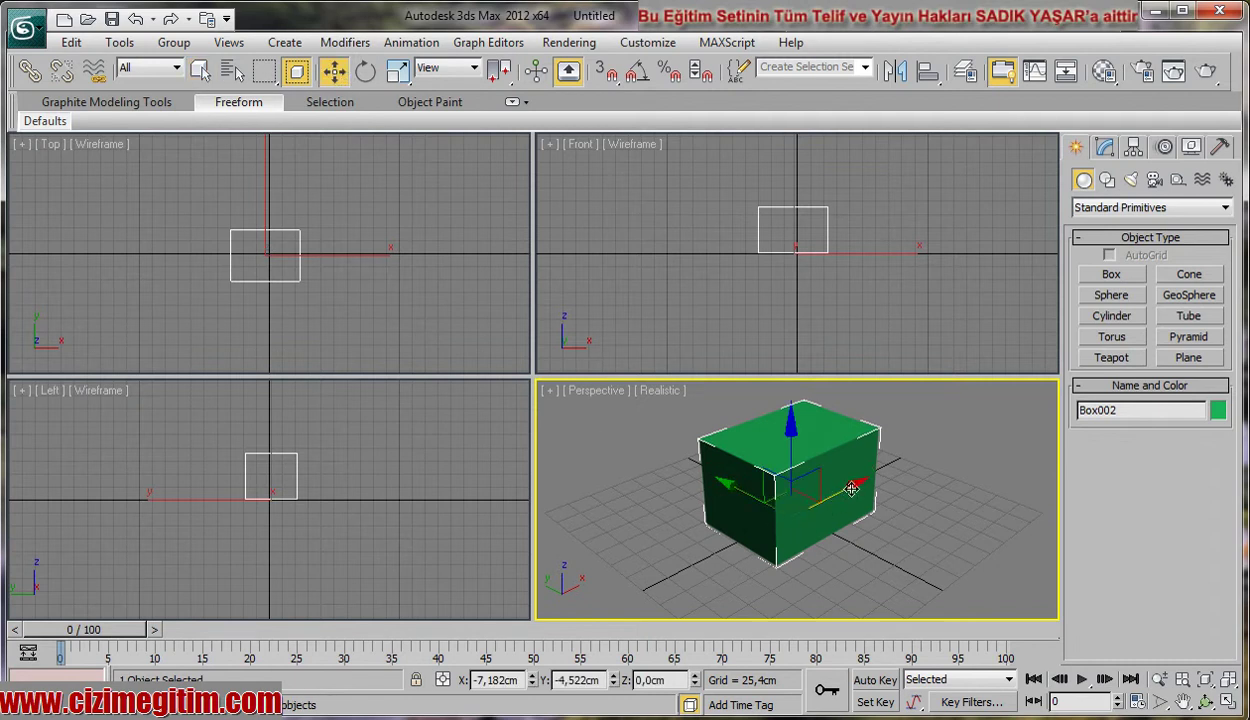
{"action": "mouse_move", "coordinate": [830, 480]}
{"action": "left_mouse_down", "text": "shift"}
{"action": "mouse_move", "coordinate": [670, 538]}
{"action": "mouse_move", "coordinate": [672, 527]}
{"action": "left_mouse_up", "text": "shift"}
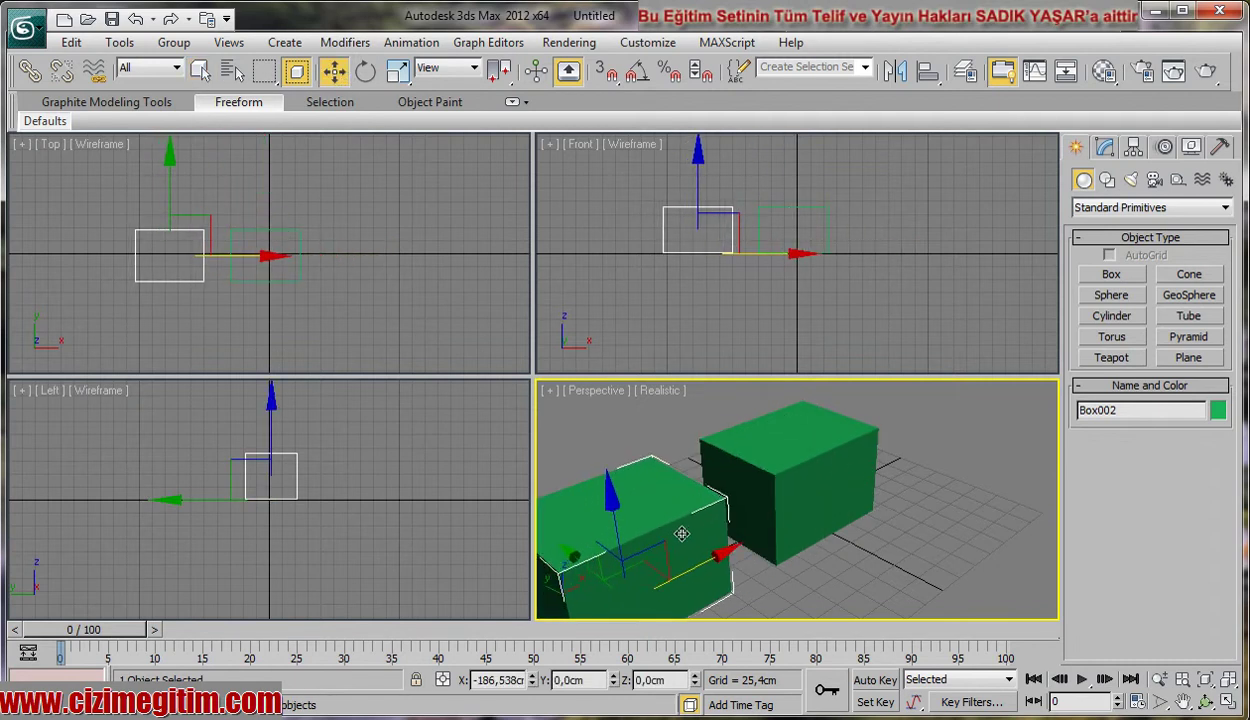
{"action": "mouse_move", "coordinate": [672, 527]}
{"action": "middle_mouse_down"}
{"action": "mouse_move", "coordinate": [736, 487]}
{"action": "mouse_move", "coordinate": [720, 518]}
{"action": "middle_mouse_up"}
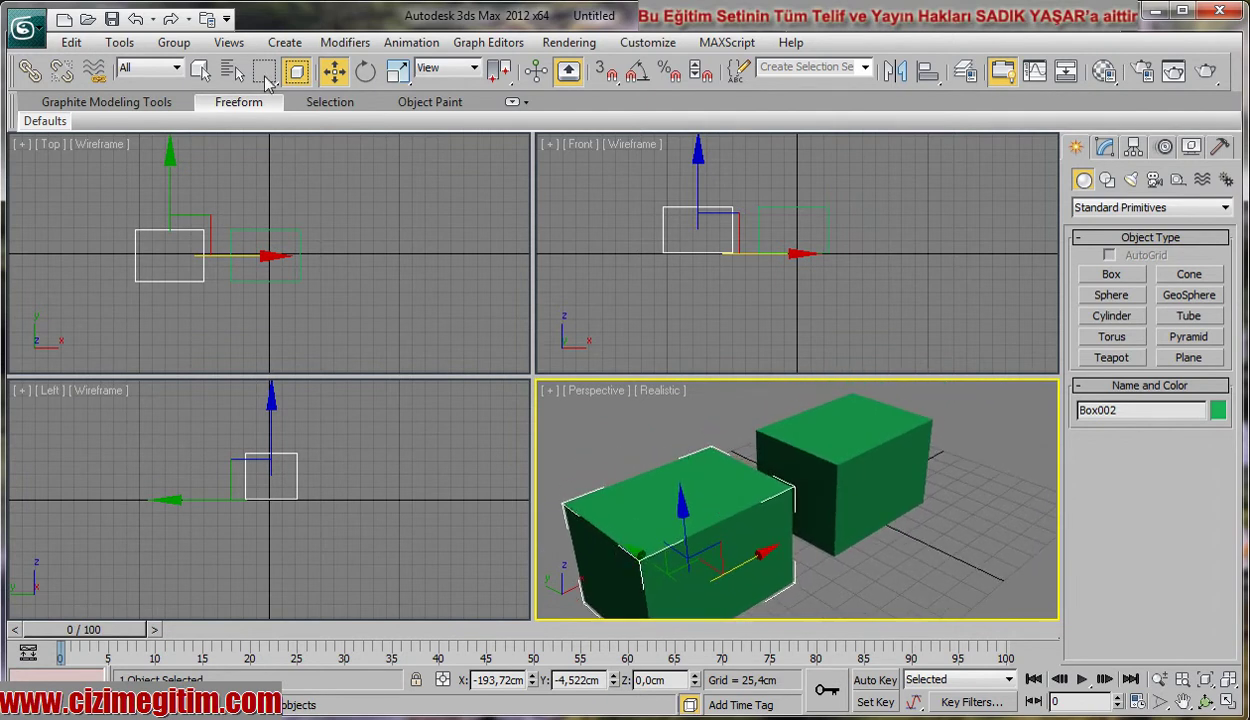
{"action": "left_click", "coordinate": [72, 45]}
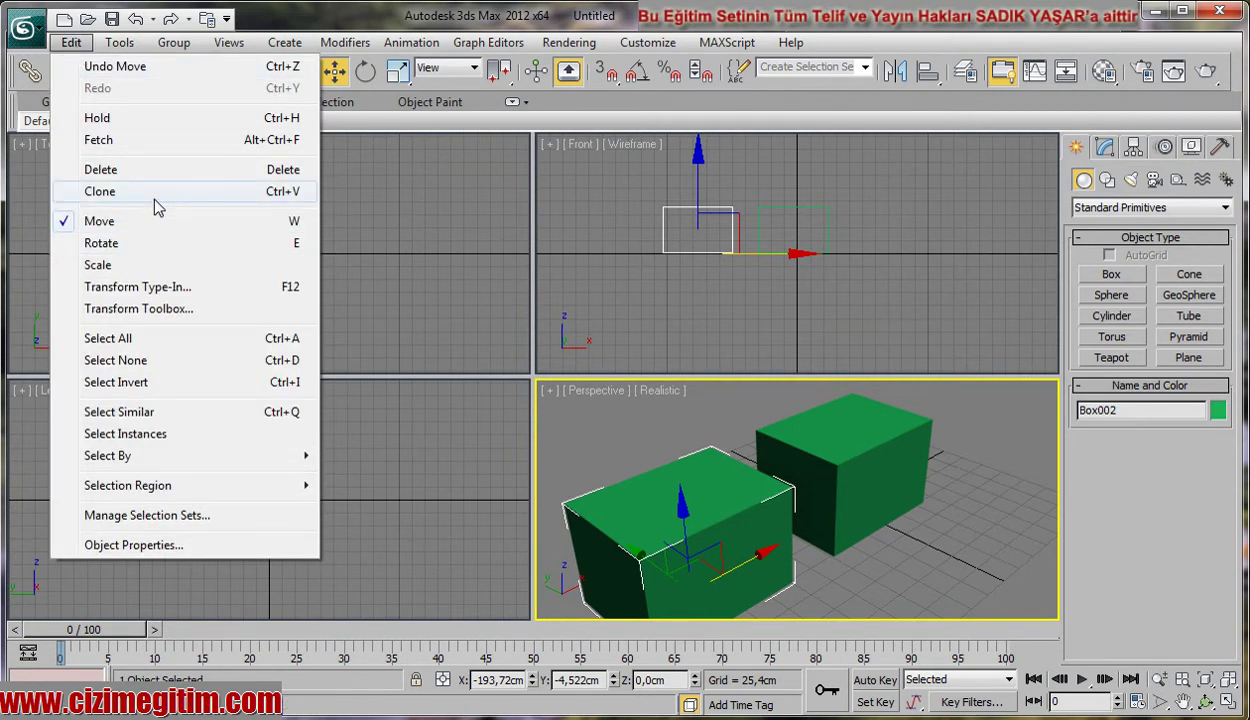
{"action": "left_click", "coordinate": [865, 478]}
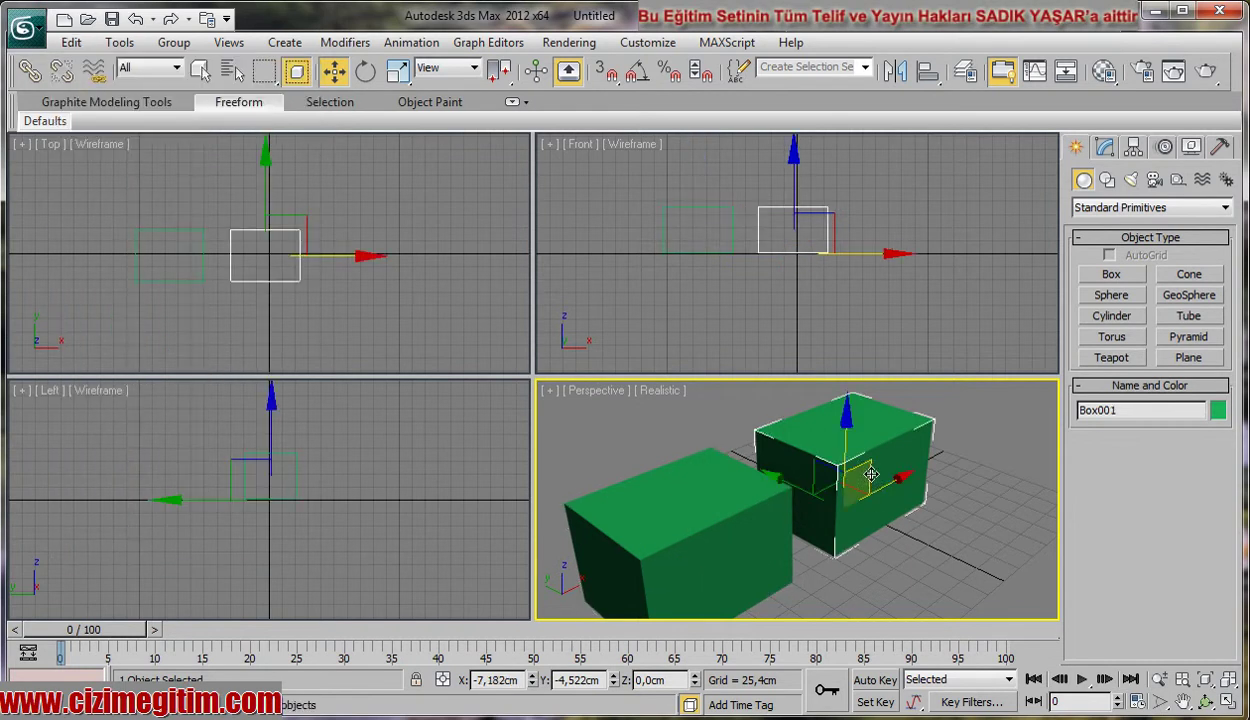
{"action": "key", "text": "ctrl+v"}
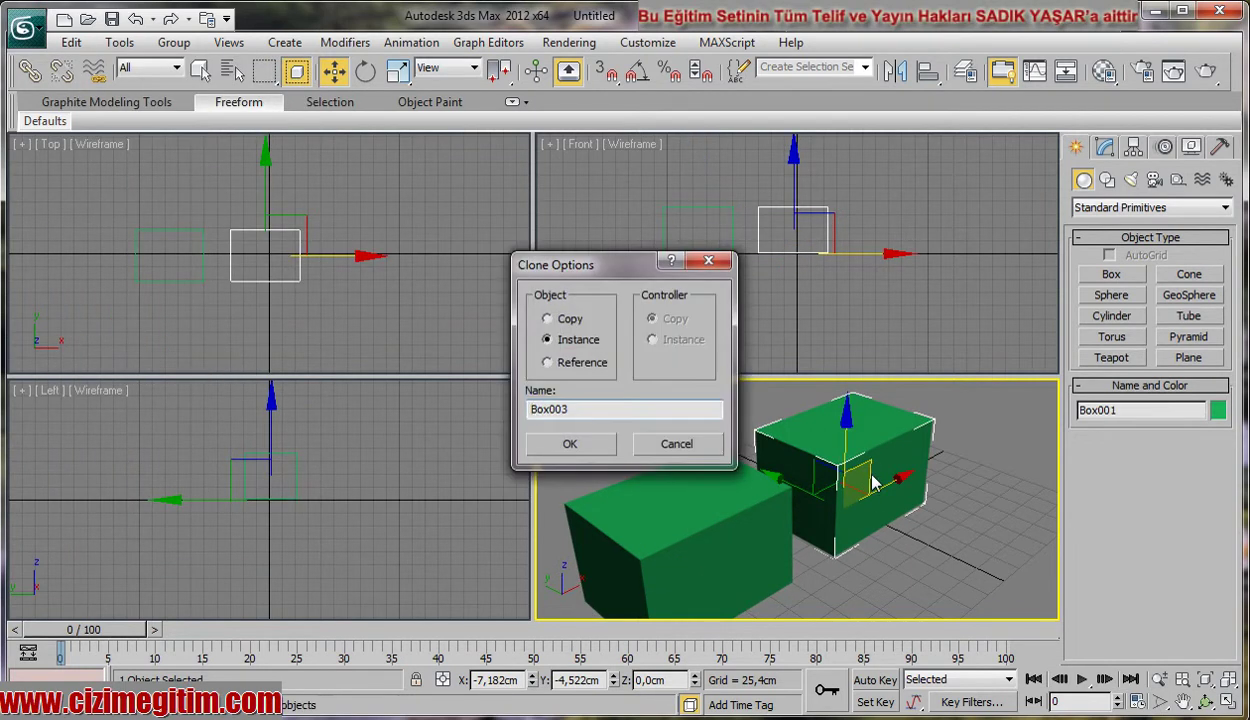
{"action": "left_click", "coordinate": [672, 444]}
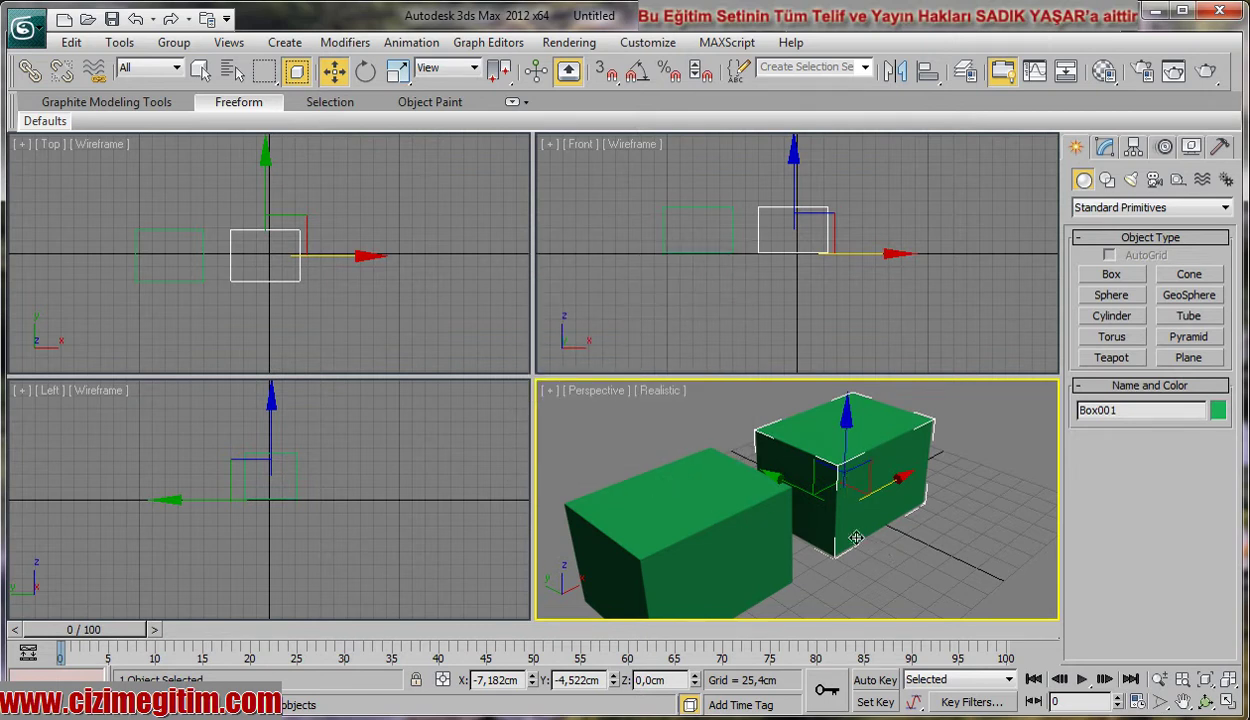
{"action": "key", "text": "ctrl+v"}
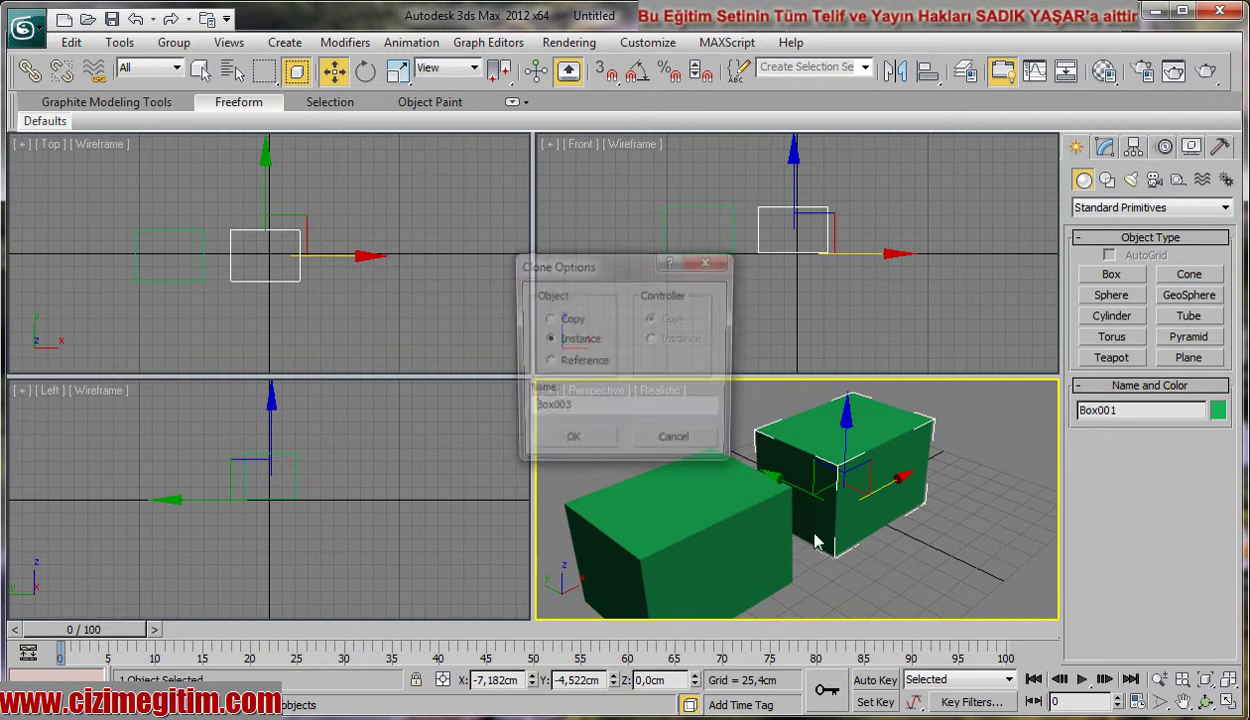
{"action": "left_click", "coordinate": [676, 450]}
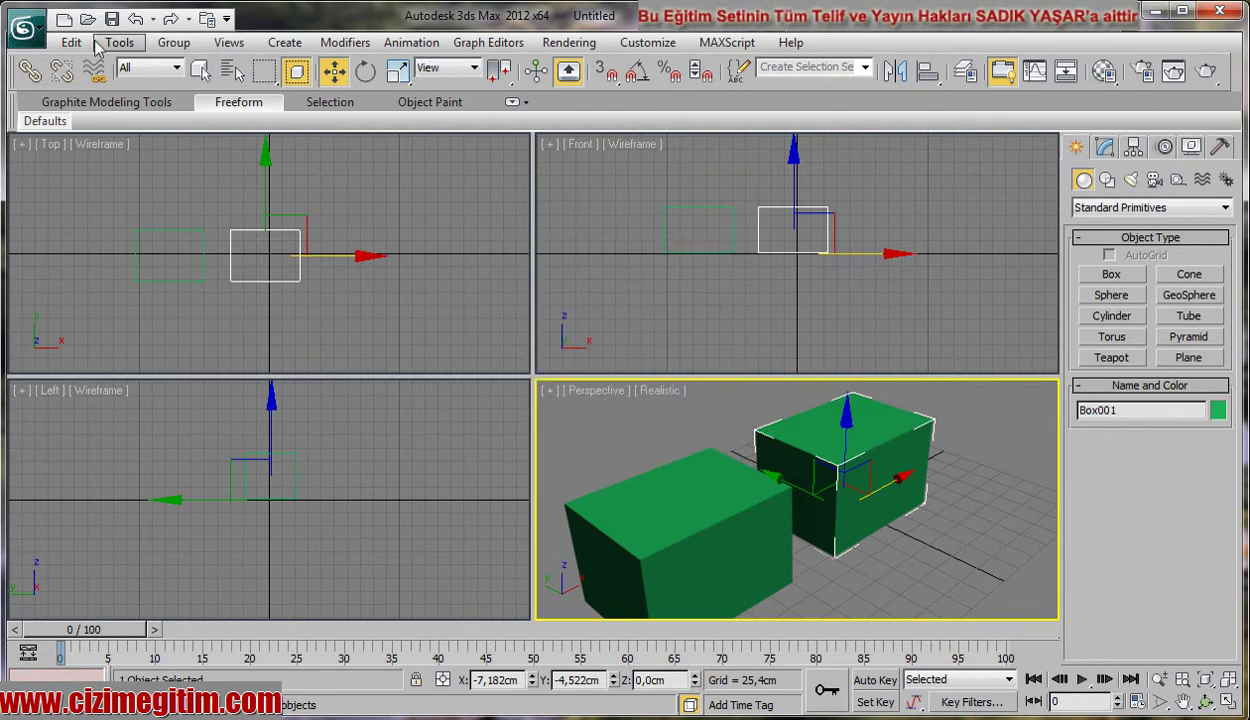
- Open recent scene 6.1.kopyalama araçları.max, answering the save prompt
{"action": "left_click", "coordinate": [30, 30]}
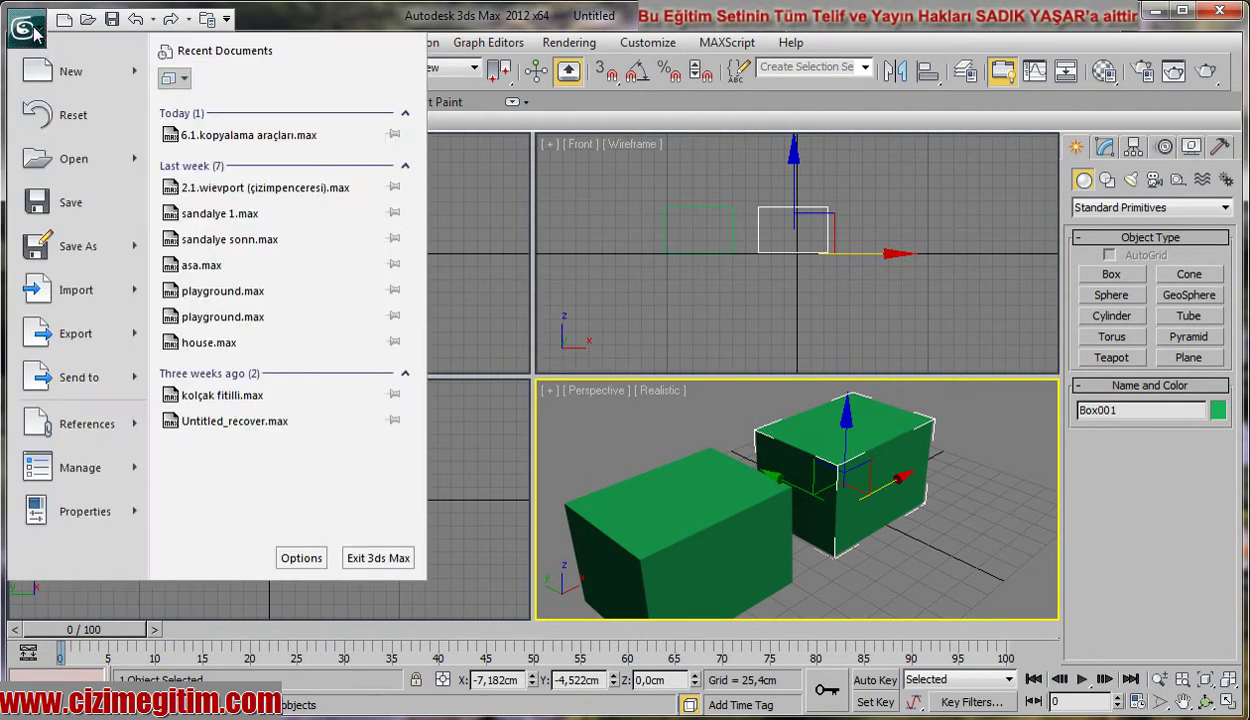
{"action": "left_click", "coordinate": [205, 142]}
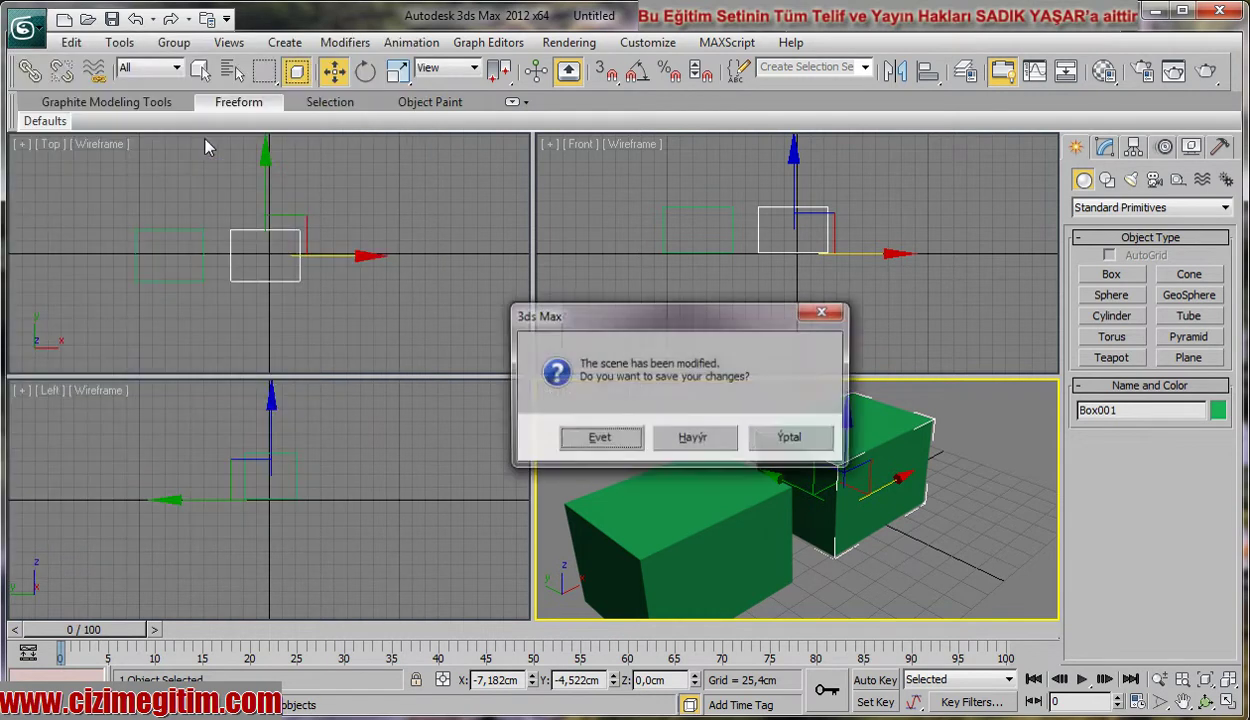
{"action": "left_click", "coordinate": [693, 438]}
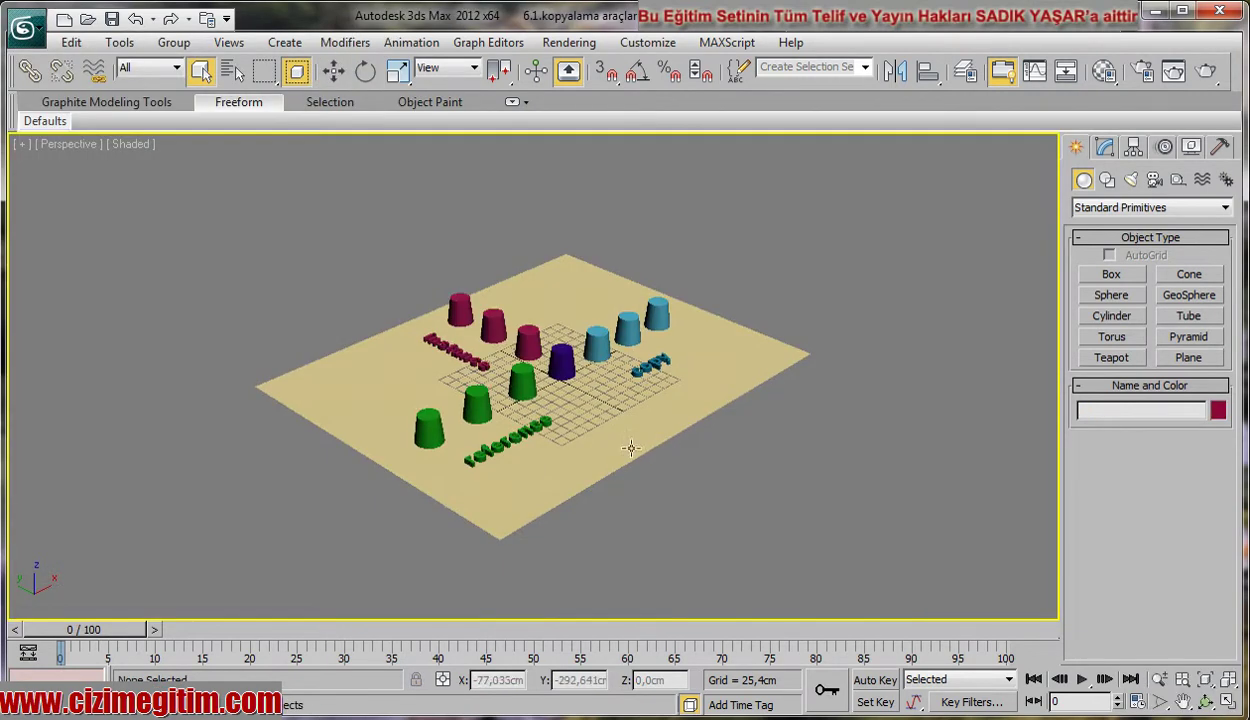
- Orbit, pan and zoom the Perspective view to frame the copy, instance and reference cone rows
{"action": "mouse_move", "coordinate": [537, 431]}
{"action": "middle_mouse_down", "text": "alt"}
{"action": "mouse_move", "coordinate": [519, 478]}
{"action": "mouse_move", "coordinate": [546, 487]}
{"action": "middle_mouse_up", "text": "alt"}
{"action": "scroll", "coordinate": [477, 357], "scroll_direction": "up", "scroll_amount": 3}
{"action": "mouse_move", "coordinate": [477, 357]}
{"action": "middle_mouse_down", "text": "alt"}
{"action": "mouse_move", "coordinate": [550, 324]}
{"action": "mouse_move", "coordinate": [529, 341]}
{"action": "mouse_move", "coordinate": [545, 366]}
{"action": "middle_mouse_up", "text": "alt"}
{"action": "scroll", "coordinate": [529, 341], "scroll_direction": "down", "scroll_amount": 3}
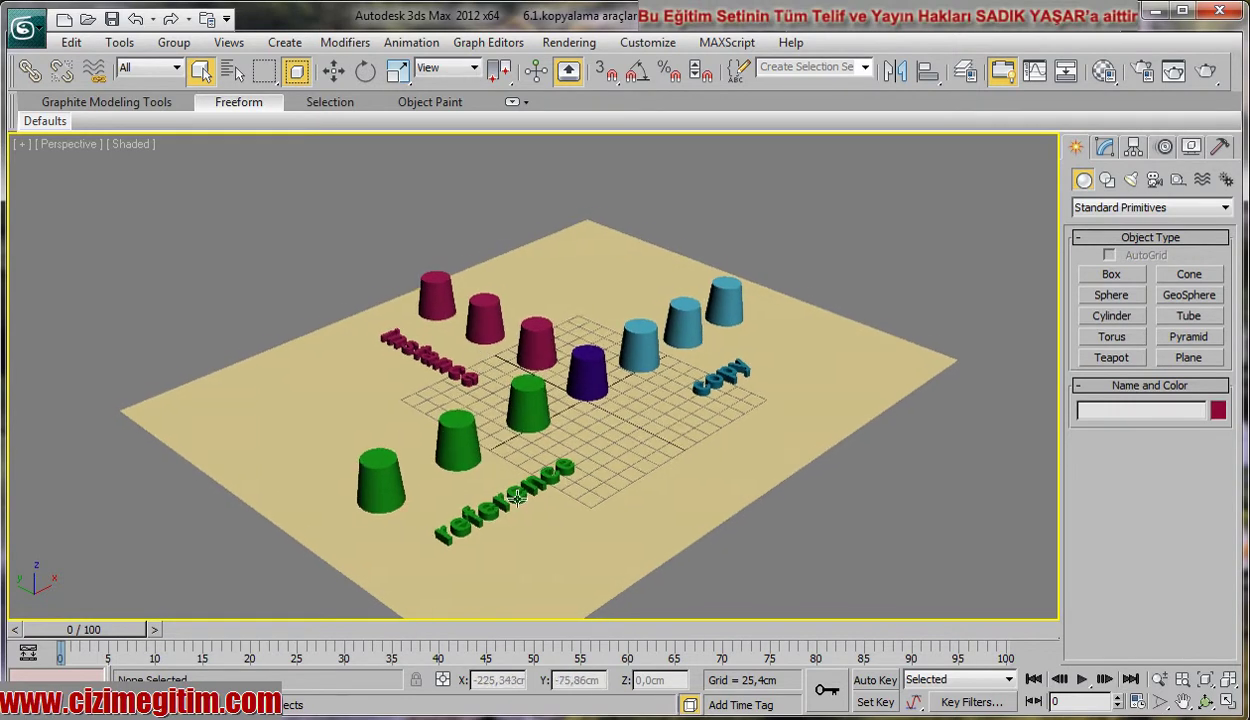
{"action": "middle_click_drag", "start_coordinate": [663, 367], "coordinate": [640, 375]}
{"action": "scroll", "coordinate": [600, 410], "scroll_direction": "up", "scroll_amount": 2}
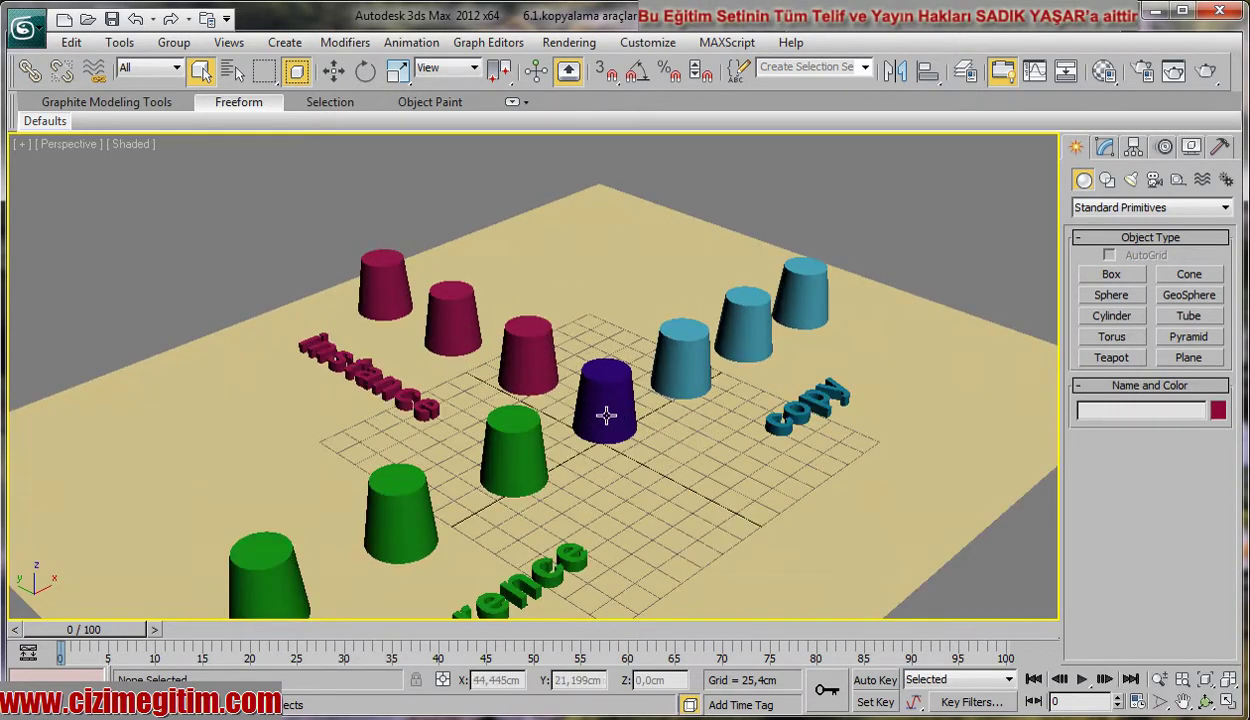
{"action": "scroll", "coordinate": [540, 360], "scroll_direction": "up", "scroll_amount": 2}
{"action": "scroll", "coordinate": [500, 360], "scroll_direction": "down", "scroll_amount": 2}
{"action": "scroll", "coordinate": [508, 360], "scroll_direction": "up", "scroll_amount": 2}
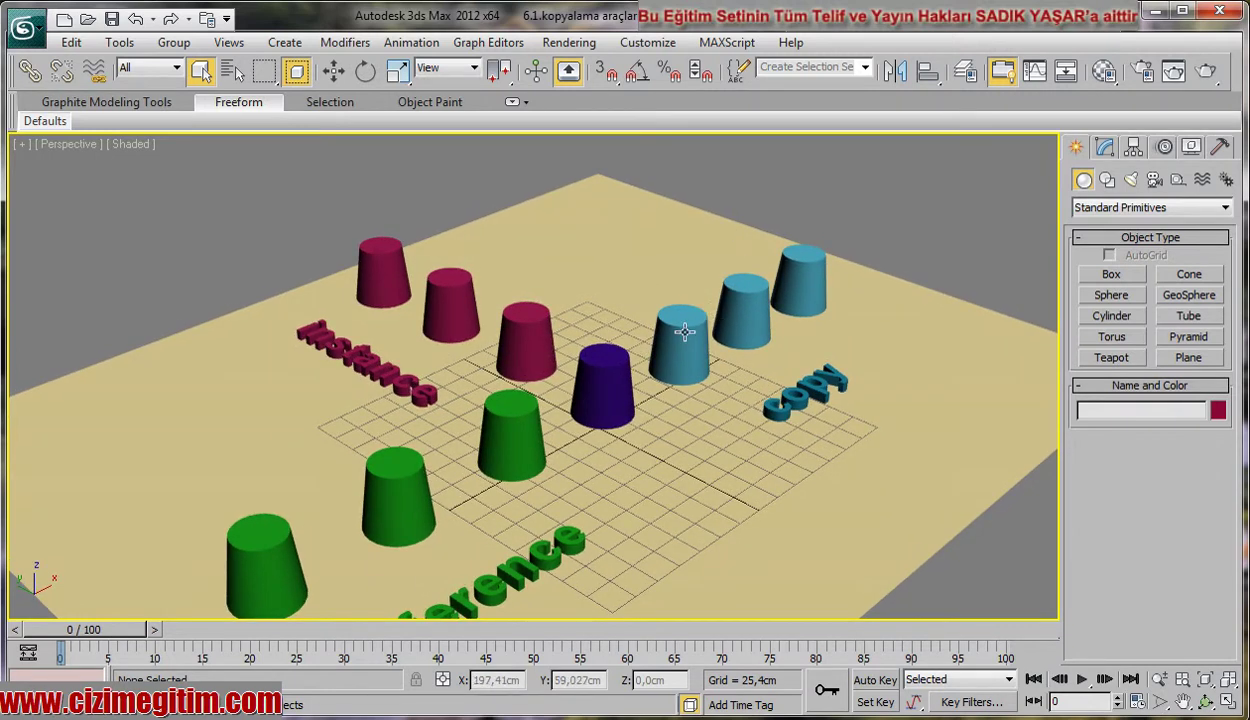
{"action": "left_click", "coordinate": [593, 377]}
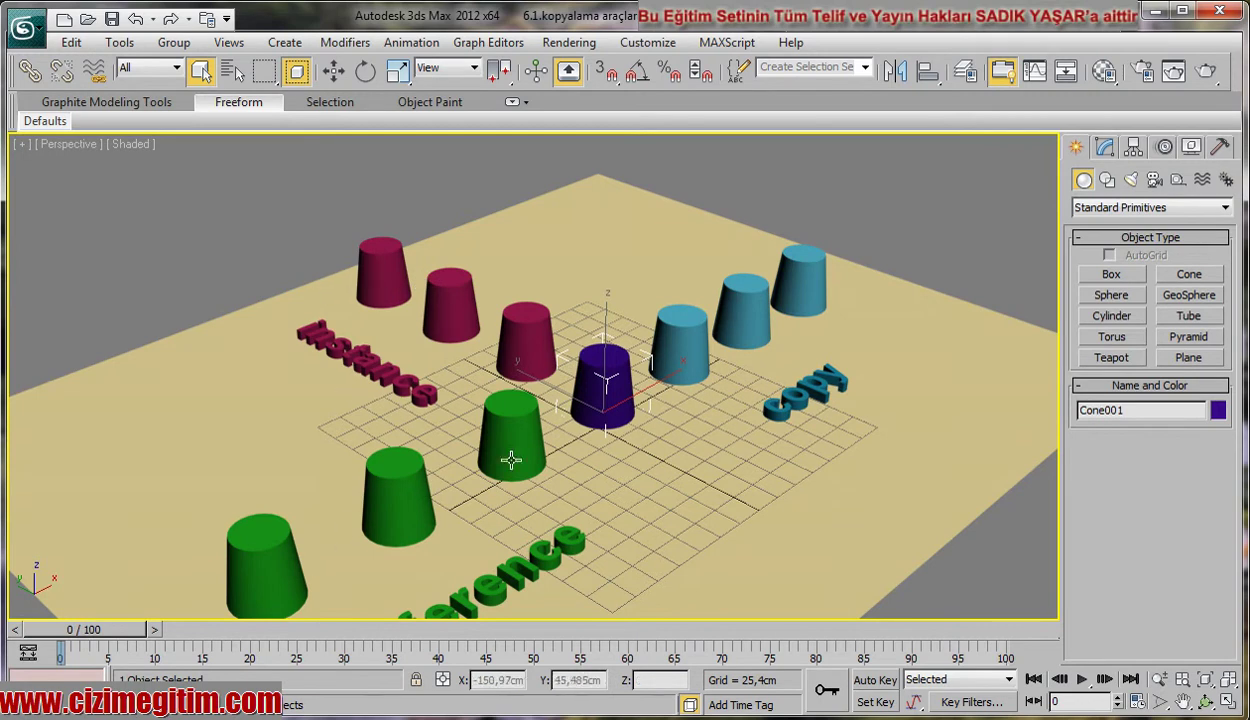
{"action": "middle_click_drag", "start_coordinate": [600, 372], "coordinate": [588, 350]}
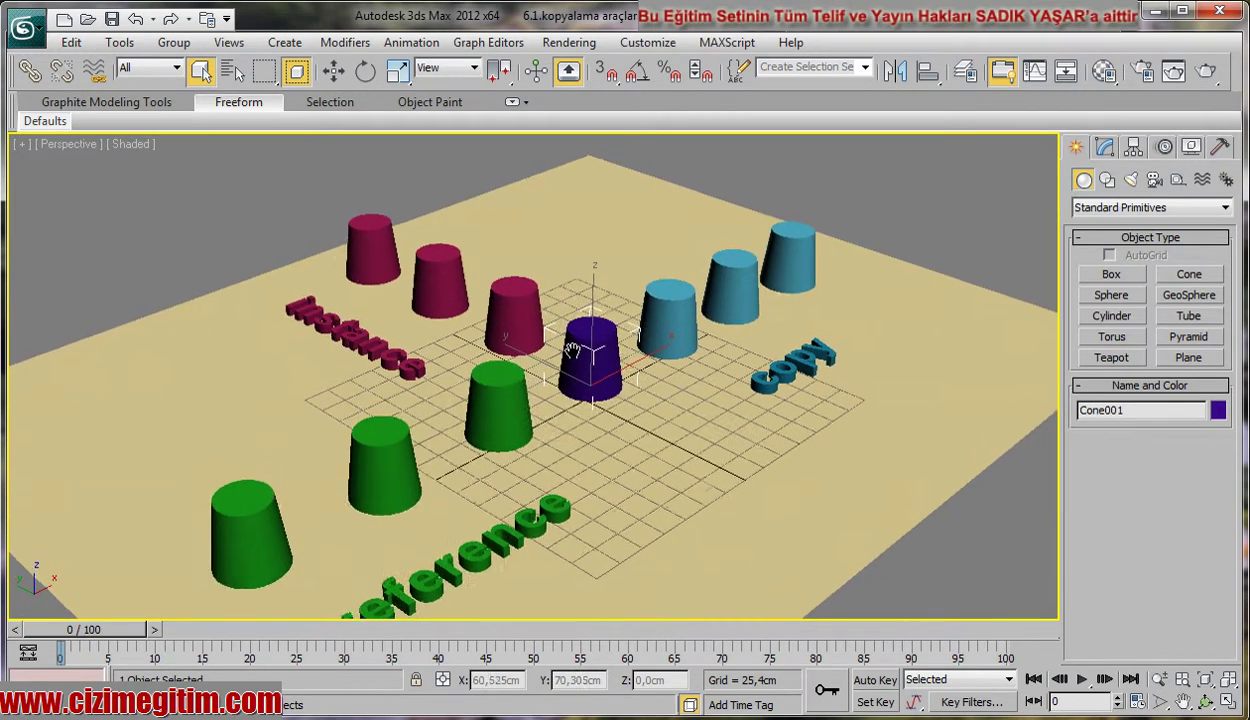
{"action": "right_click", "coordinate": [587, 350]}
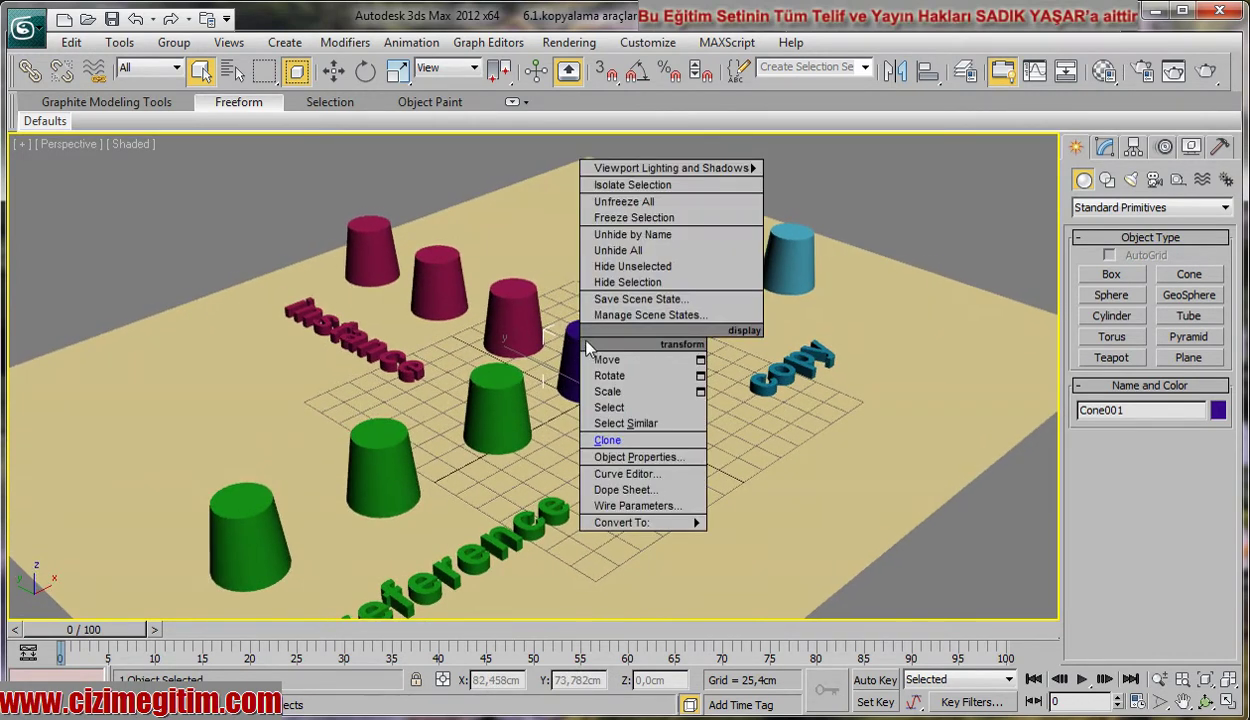
{"action": "left_click", "coordinate": [587, 352]}
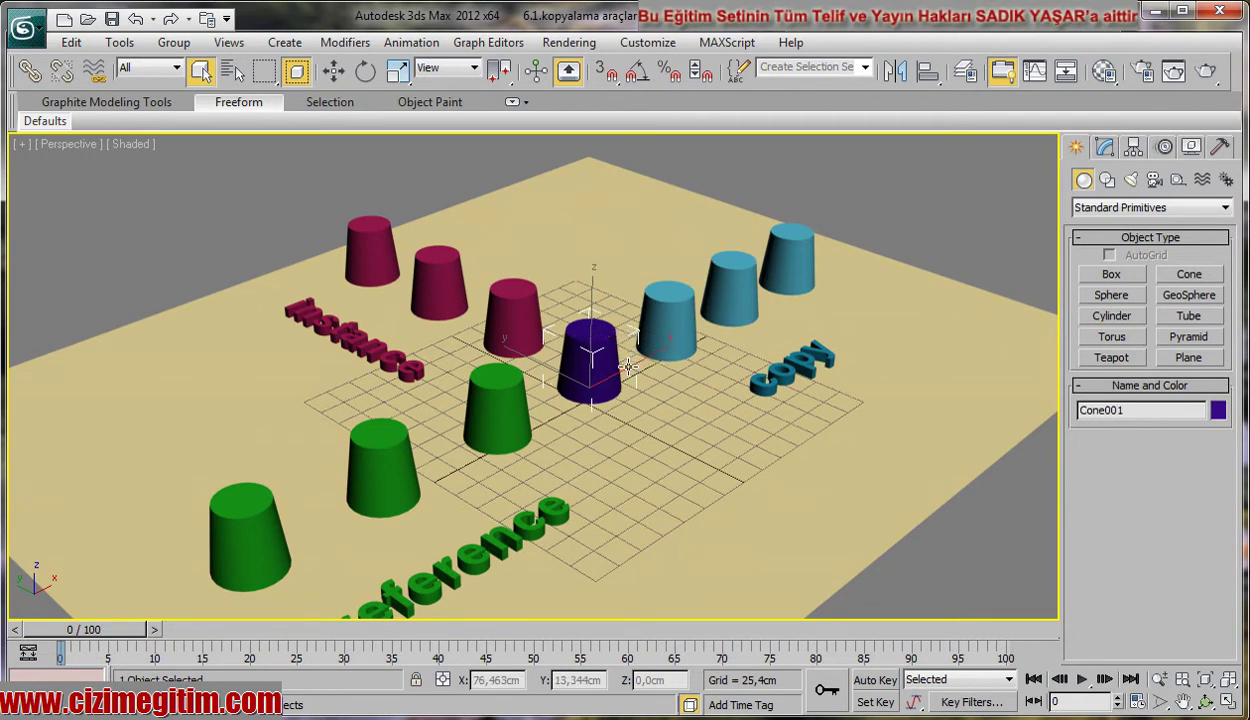
{"action": "left_click_drag", "start_coordinate": [628, 366], "coordinate": [578, 370], "text": "shift"}
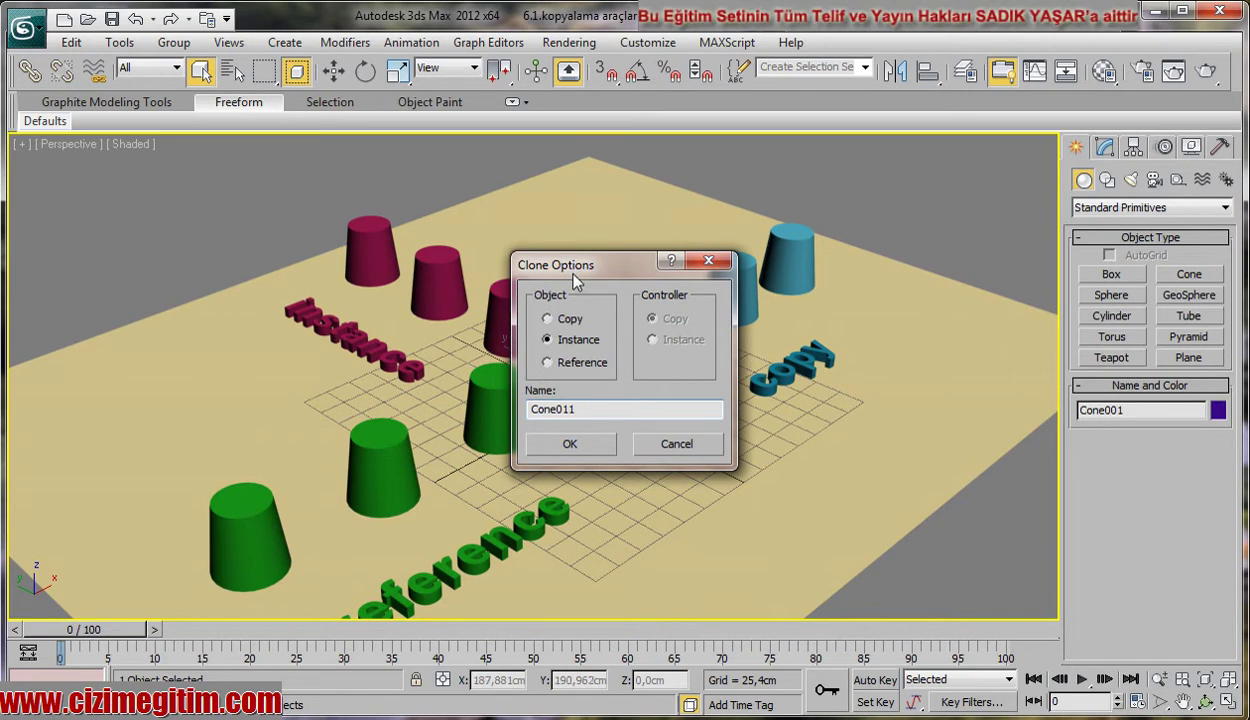
{"action": "left_click_drag", "start_coordinate": [577, 273], "coordinate": [292, 219]}
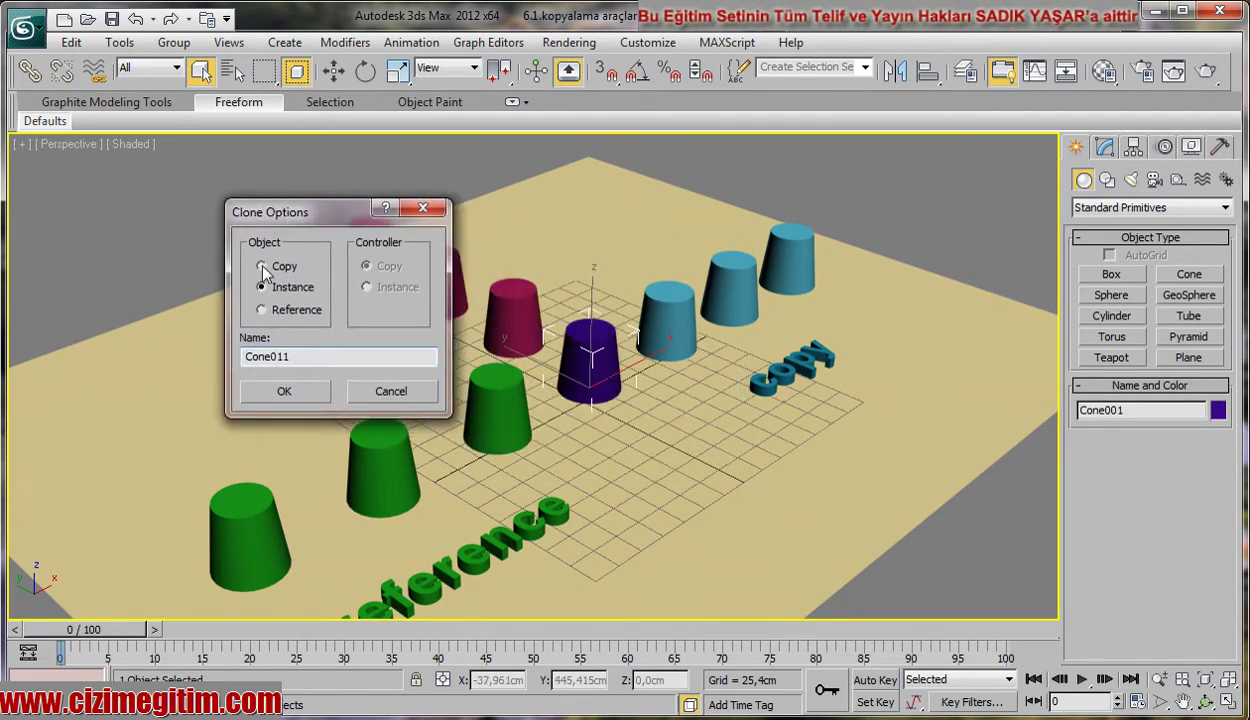
{"action": "left_click", "coordinate": [390, 389]}
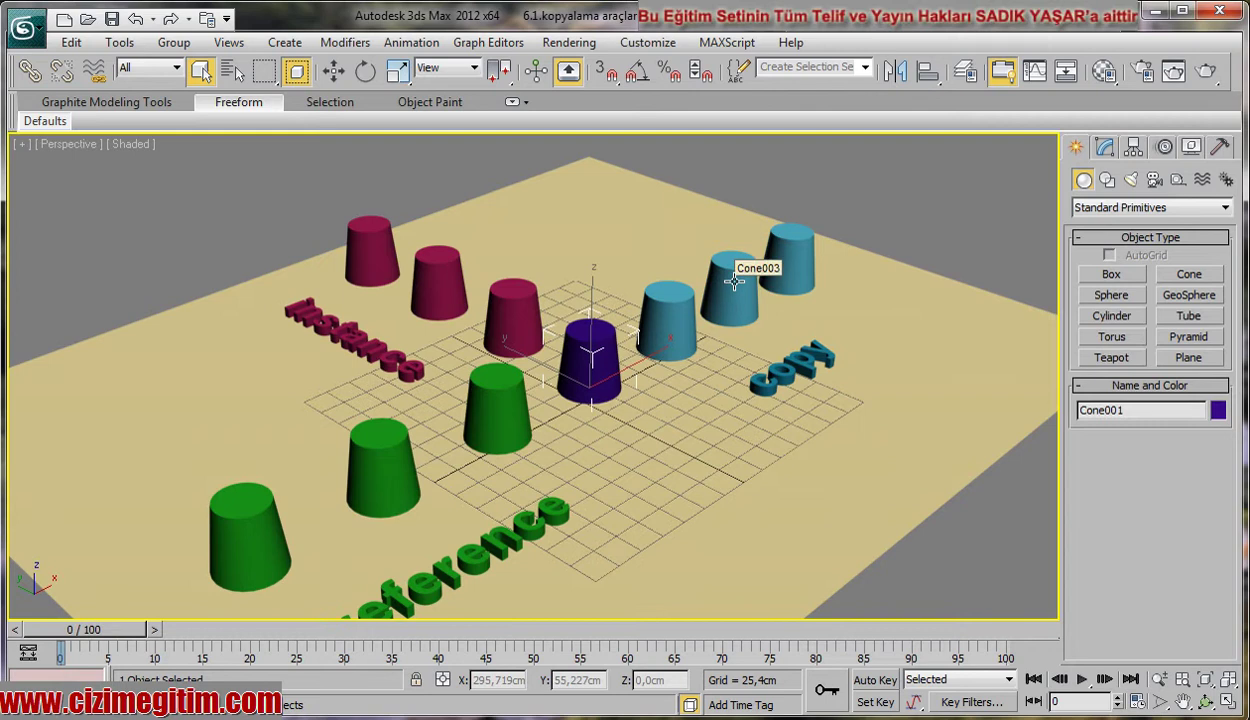
- Select blue copy cone Cone002 and delete its Taper modifier in the Modify panel
{"action": "left_click", "coordinate": [667, 306]}
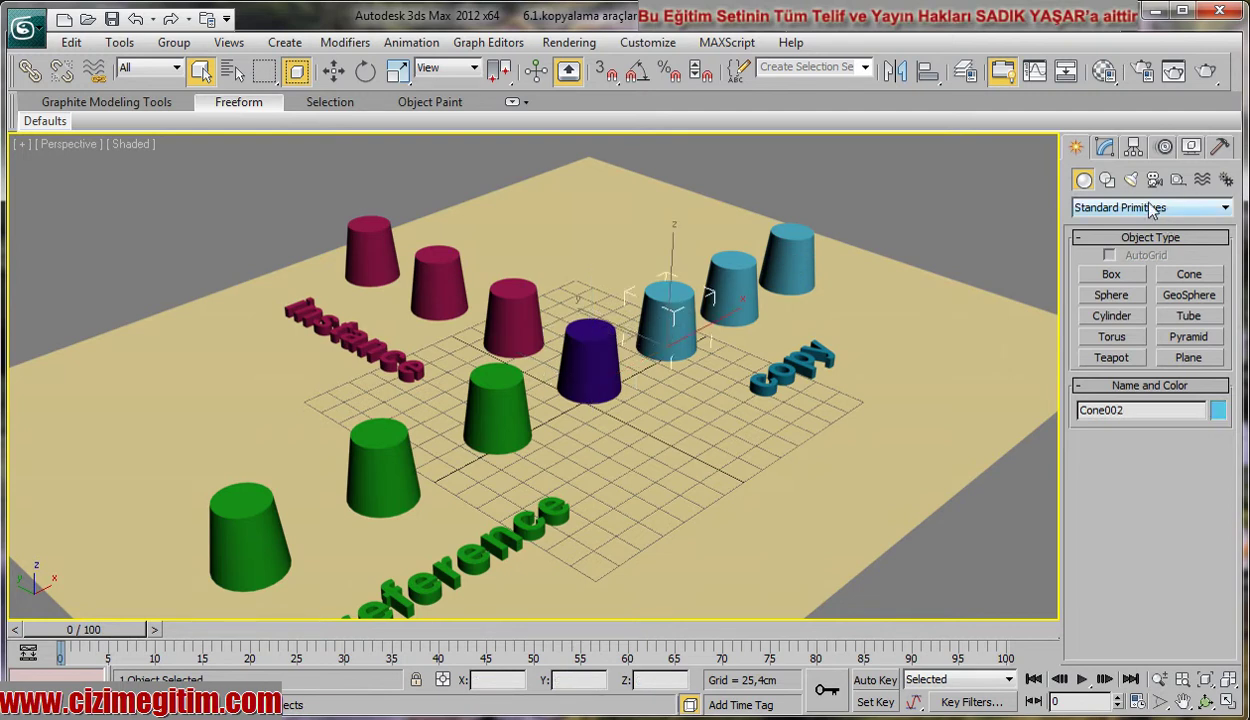
{"action": "left_click", "coordinate": [1105, 147]}
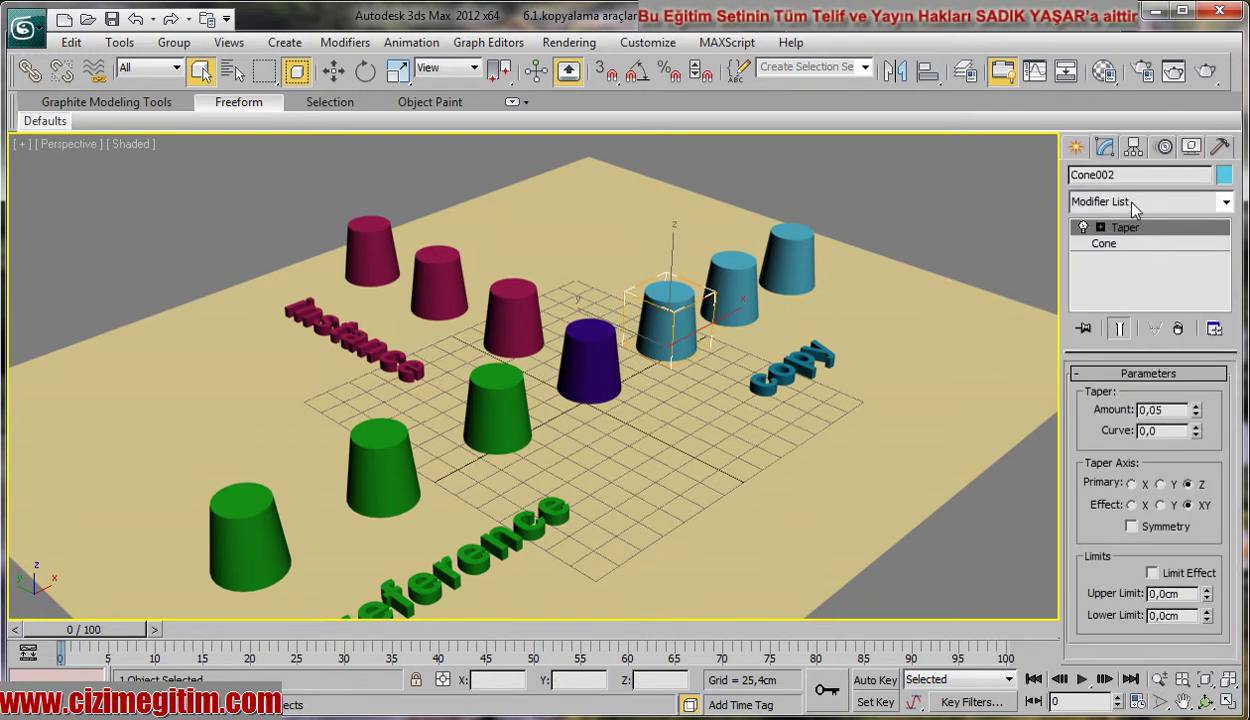
{"action": "right_click", "coordinate": [1123, 231]}
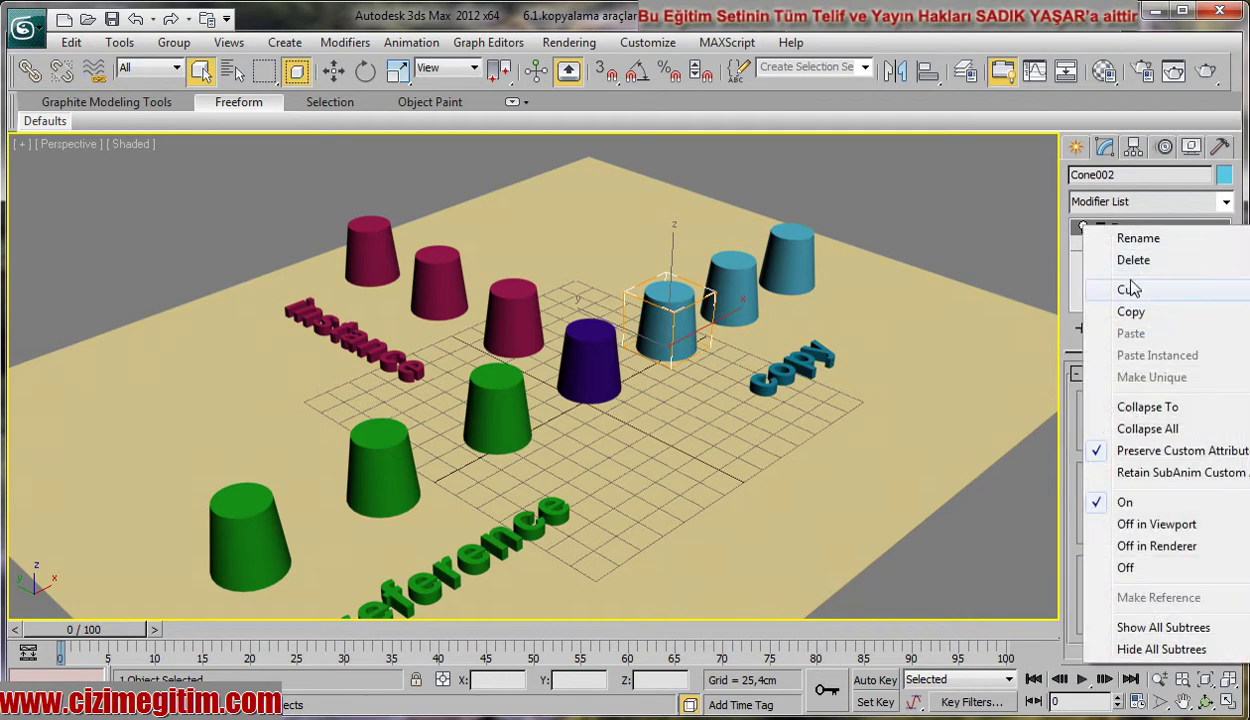
{"action": "left_click", "coordinate": [1115, 259]}
- Re-add a Taper to Cone002, raise its Amount, then delete it again and deselect
{"action": "left_click", "coordinate": [1120, 205]}
{"action": "key", "text": "t"}
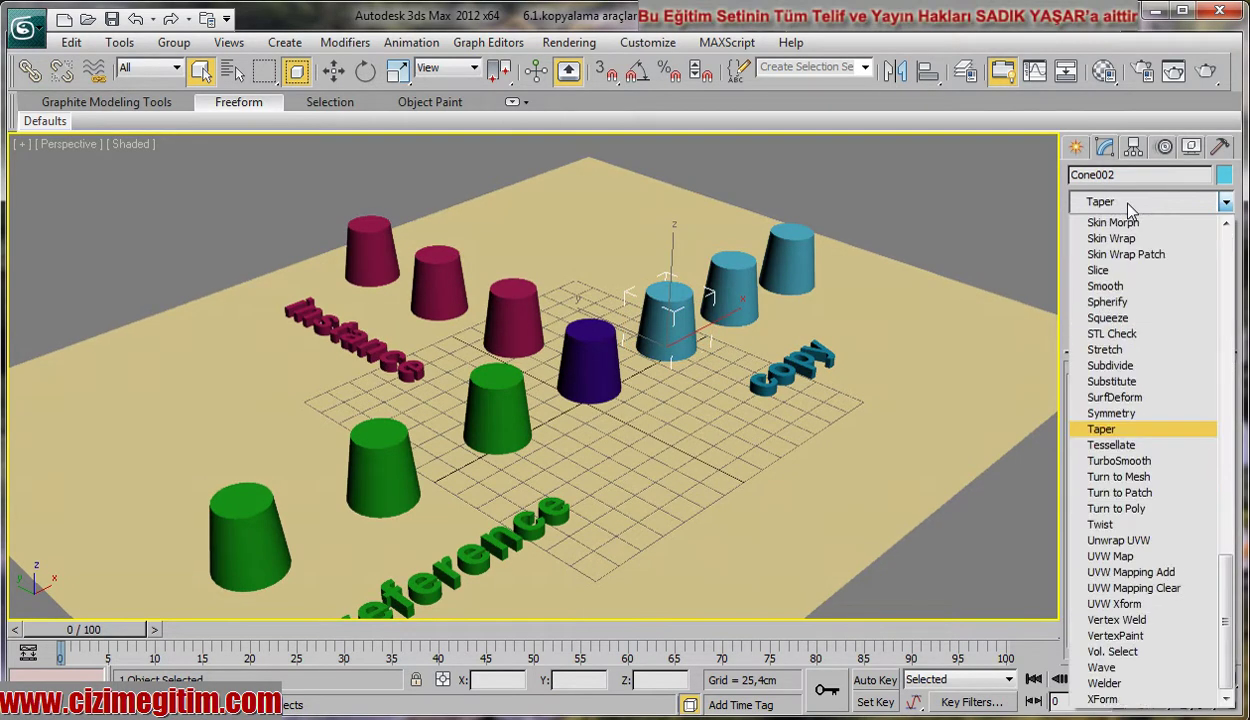
{"action": "left_click", "coordinate": [1100, 430]}
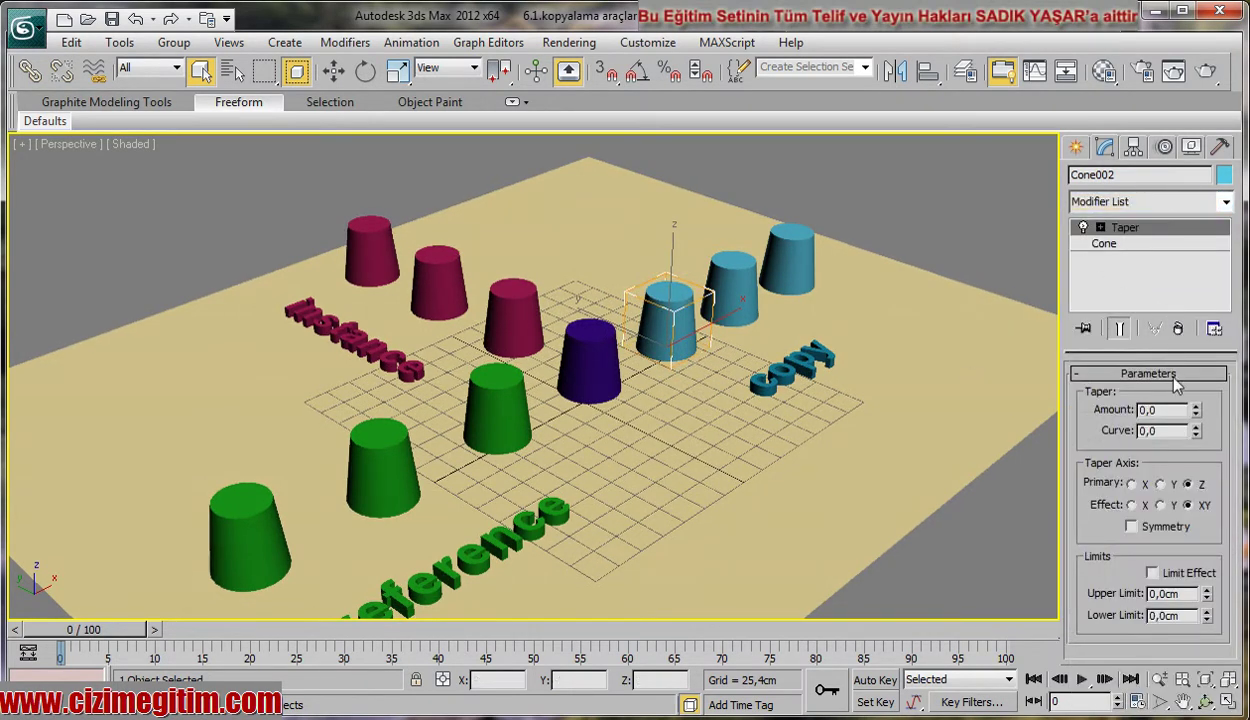
{"action": "left_click_drag", "start_coordinate": [1195, 411], "coordinate": [1195, 386]}
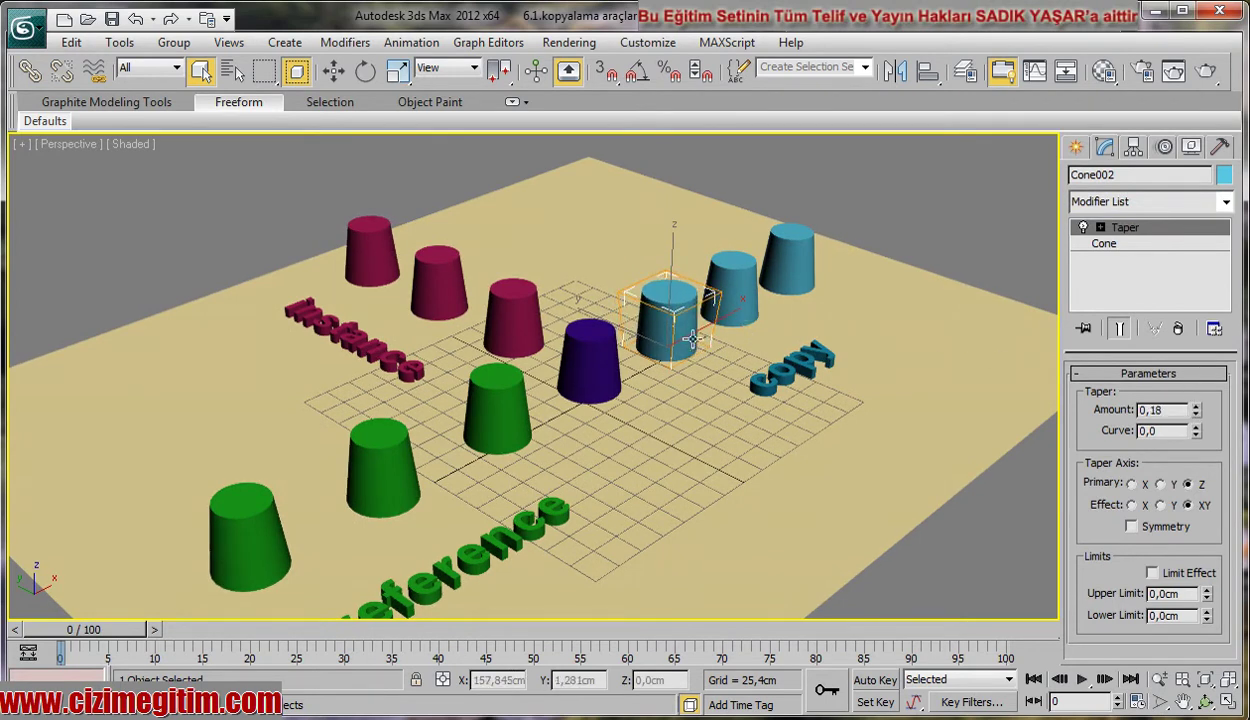
{"action": "right_click", "coordinate": [1146, 232]}
{"action": "left_click", "coordinate": [1138, 266]}
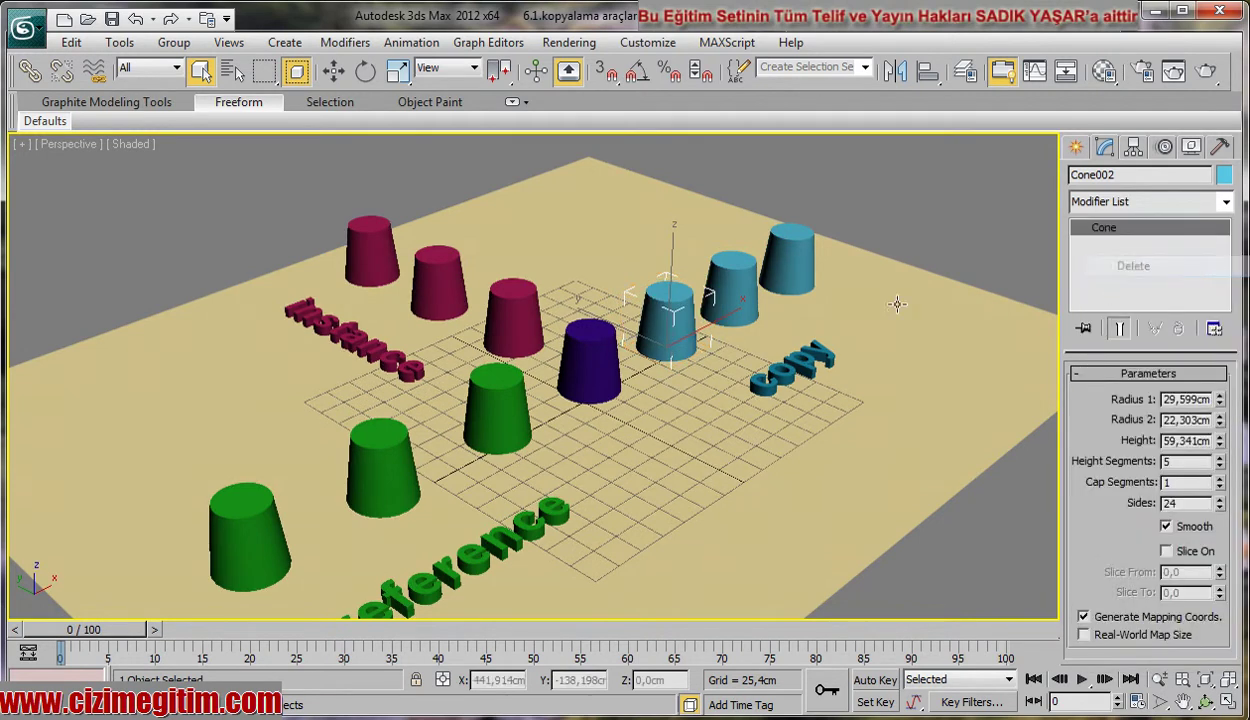
{"action": "left_click", "coordinate": [857, 248]}
{"action": "middle_click_drag", "start_coordinate": [783, 205], "coordinate": [768, 222]}
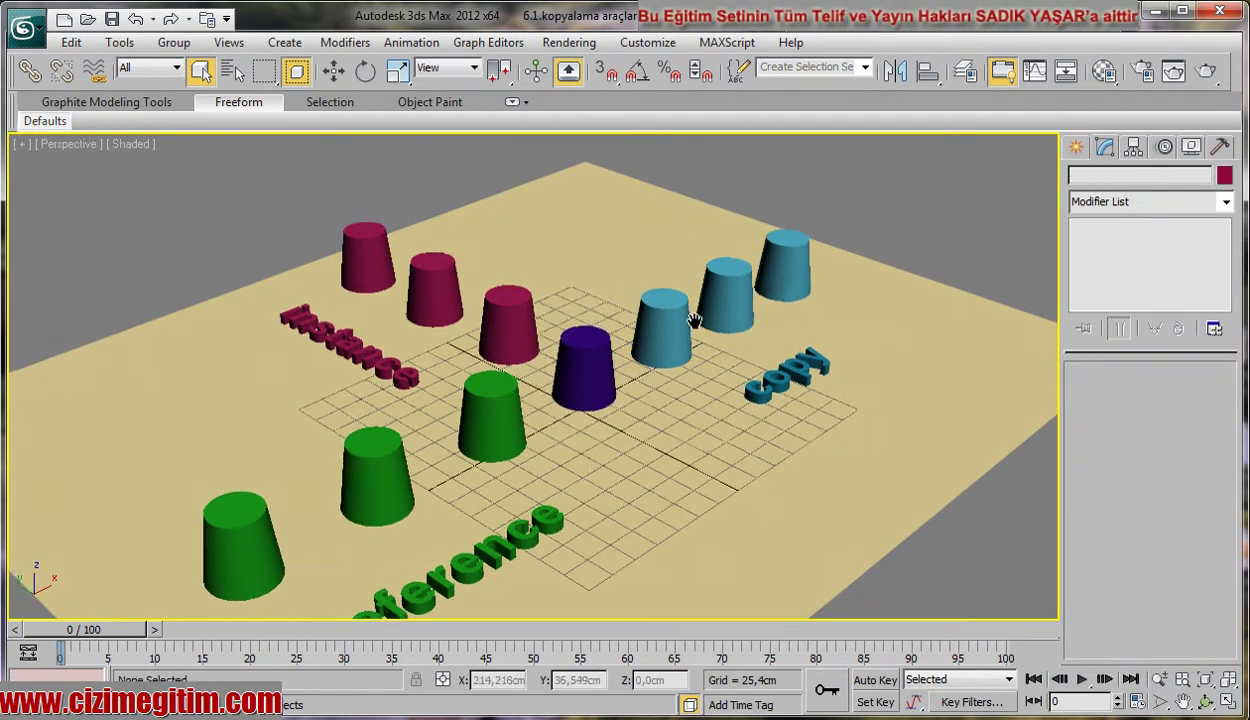
- Select the 'copy' named selection set, hide it, and reframe the remaining cones
{"action": "left_click", "coordinate": [865, 67]}
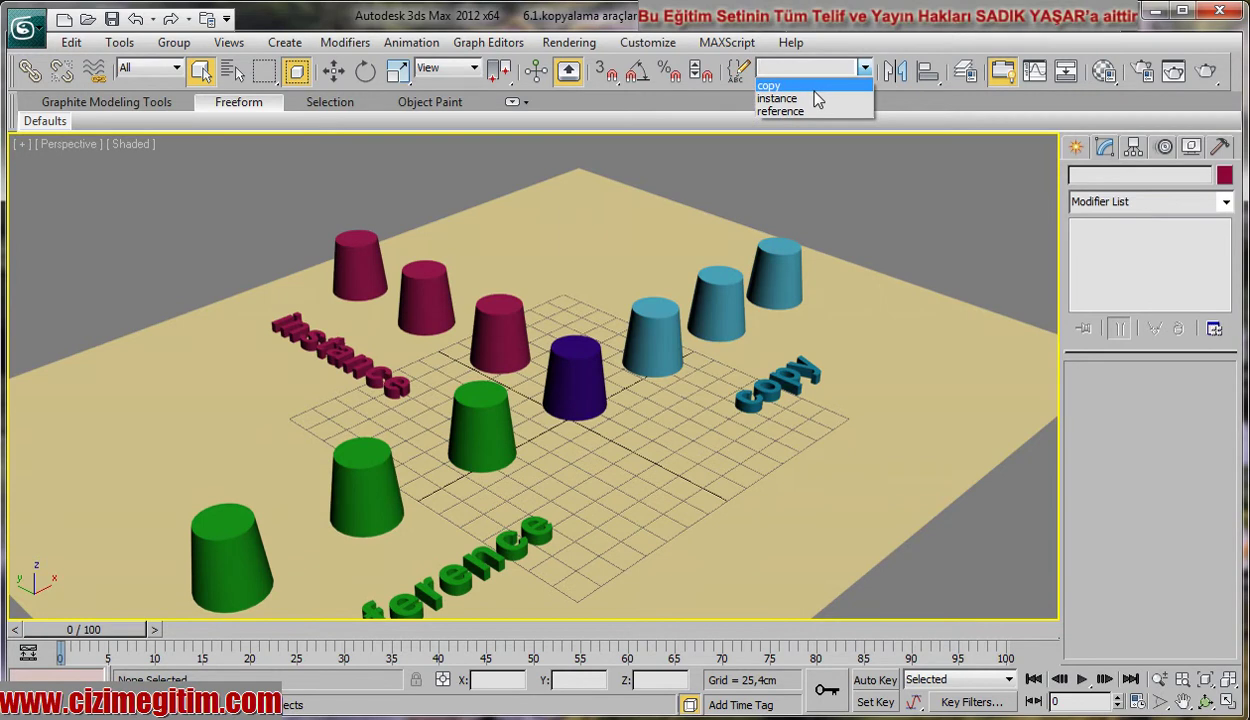
{"action": "left_click", "coordinate": [793, 83]}
{"action": "right_click", "coordinate": [818, 203]}
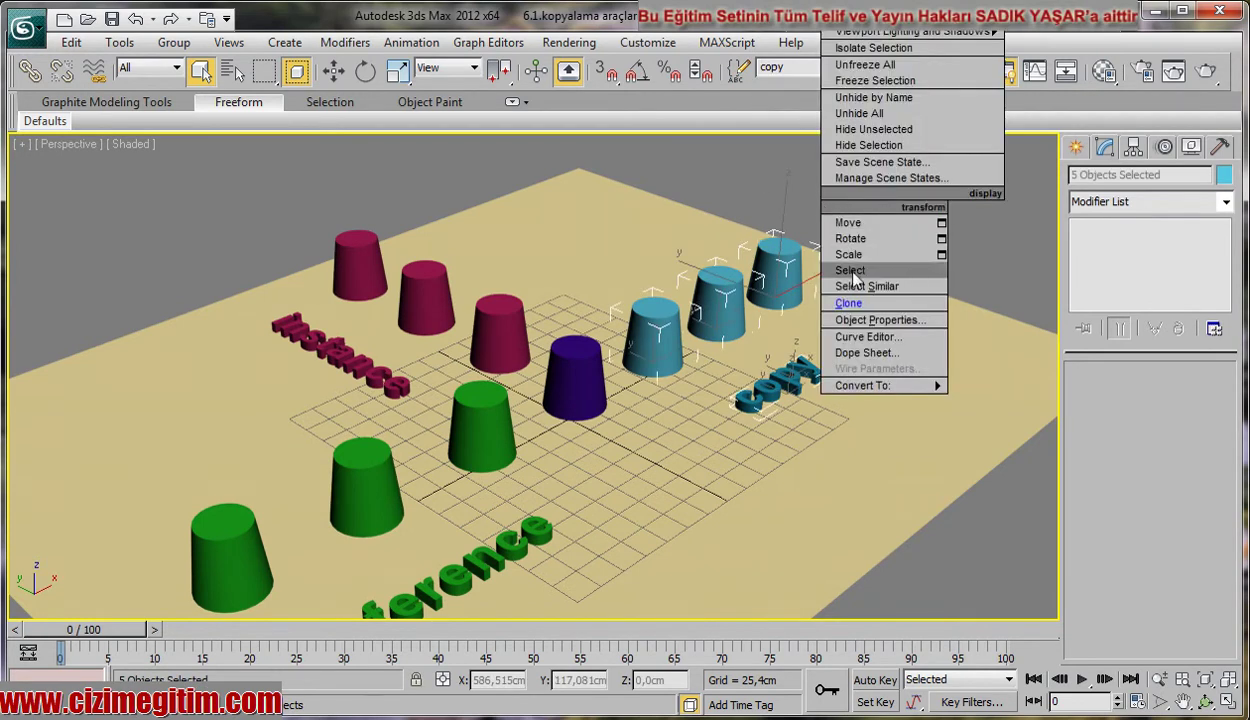
{"action": "left_click", "coordinate": [868, 145]}
{"action": "middle_click_drag", "start_coordinate": [675, 362], "coordinate": [718, 413]}
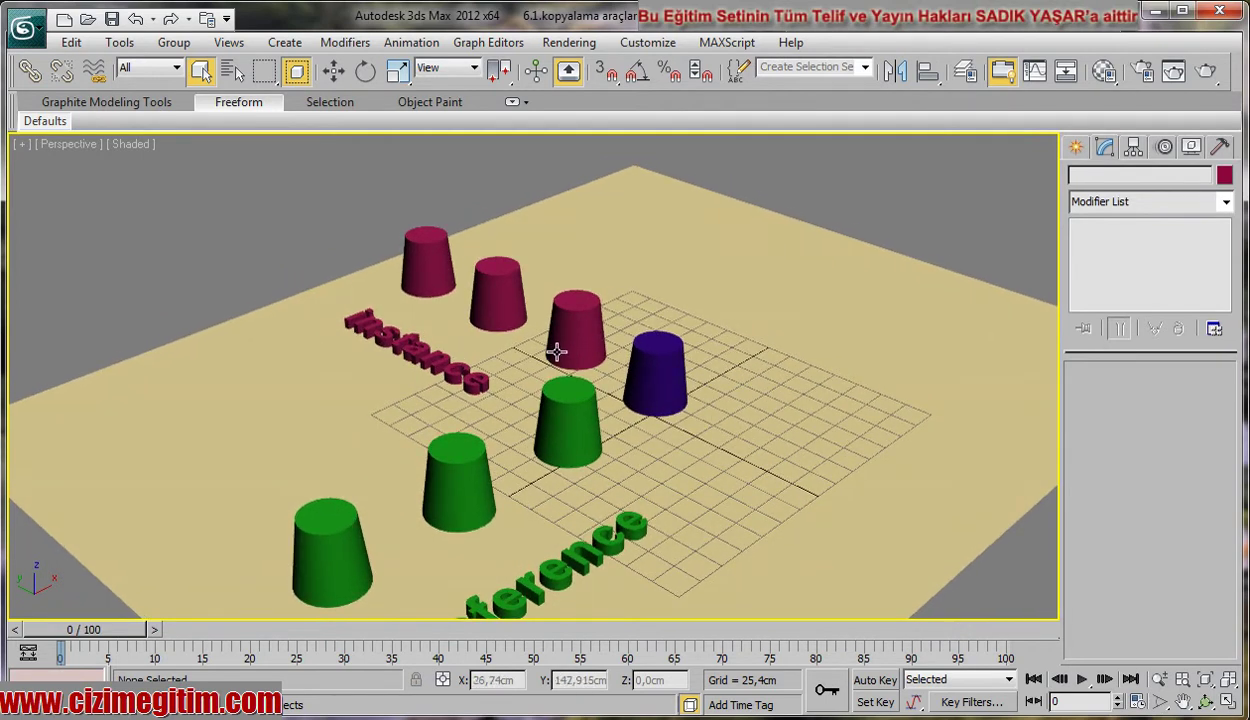
{"action": "mouse_move", "coordinate": [557, 350]}
{"action": "middle_mouse_down", "text": "alt"}
{"action": "mouse_move", "coordinate": [611, 441]}
{"action": "mouse_move", "coordinate": [596, 372]}
{"action": "middle_mouse_up", "text": "alt"}
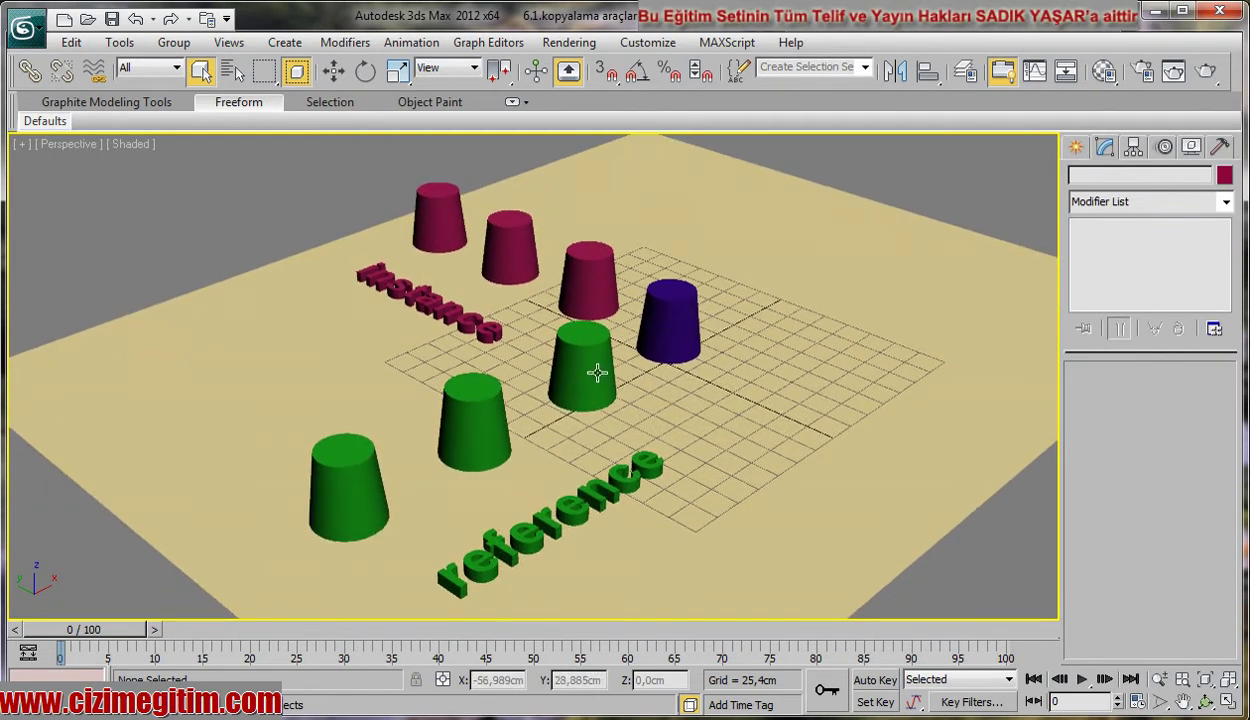
{"action": "left_click", "coordinate": [668, 309]}
{"action": "left_click_drag", "start_coordinate": [640, 360], "coordinate": [585, 410], "text": "shift"}
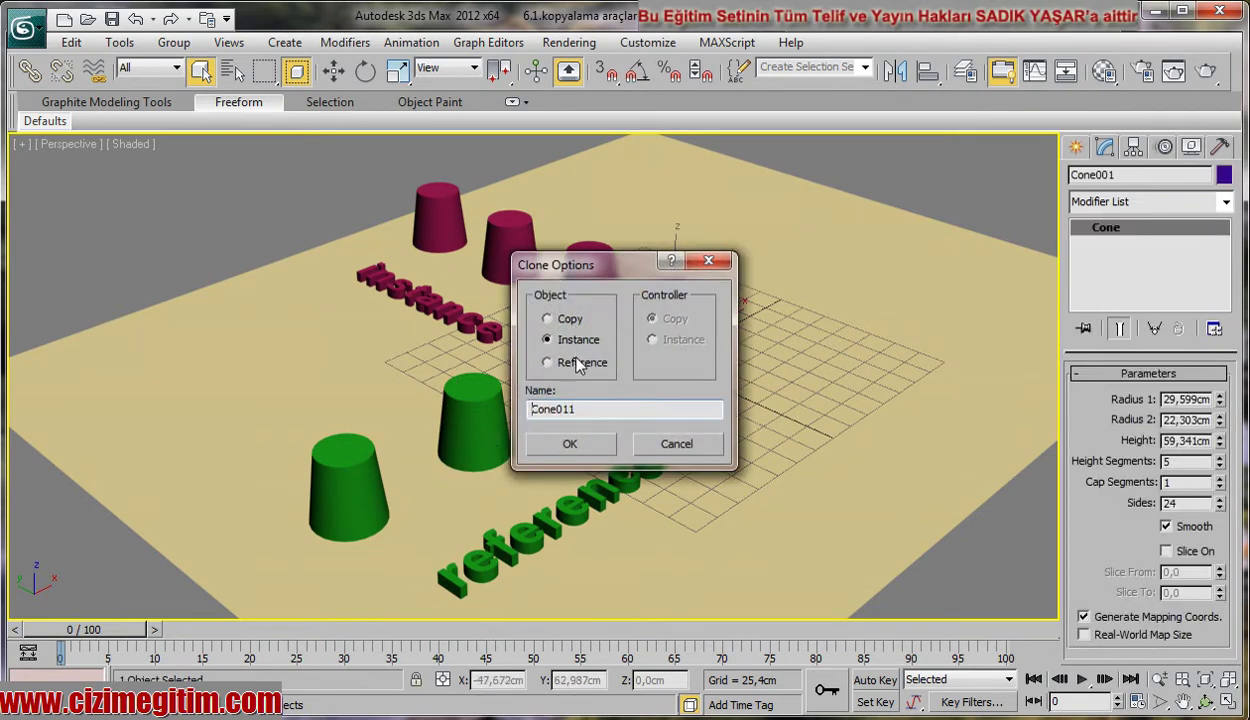
{"action": "left_click", "coordinate": [708, 261]}
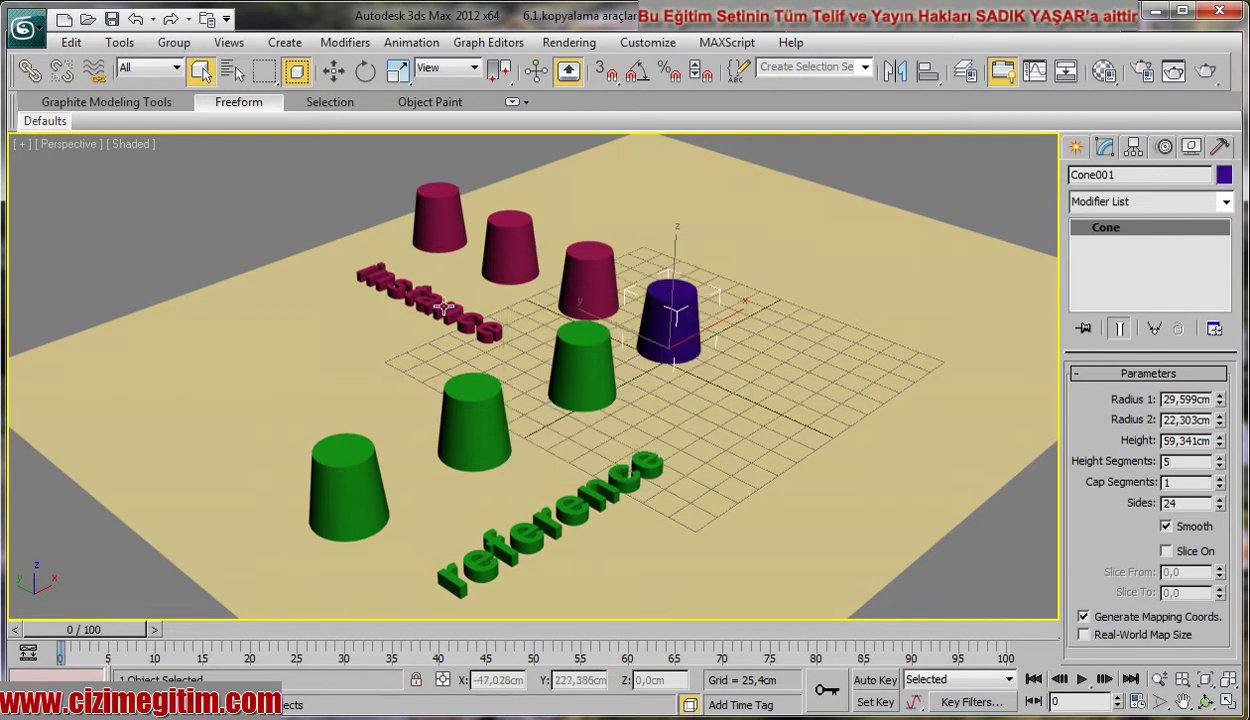
{"action": "middle_click_drag", "start_coordinate": [453, 322], "coordinate": [463, 402]}
{"action": "scroll", "coordinate": [450, 392], "scroll_direction": "up", "scroll_amount": 2}
{"action": "scroll", "coordinate": [458, 405], "scroll_direction": "up", "scroll_amount": 1}
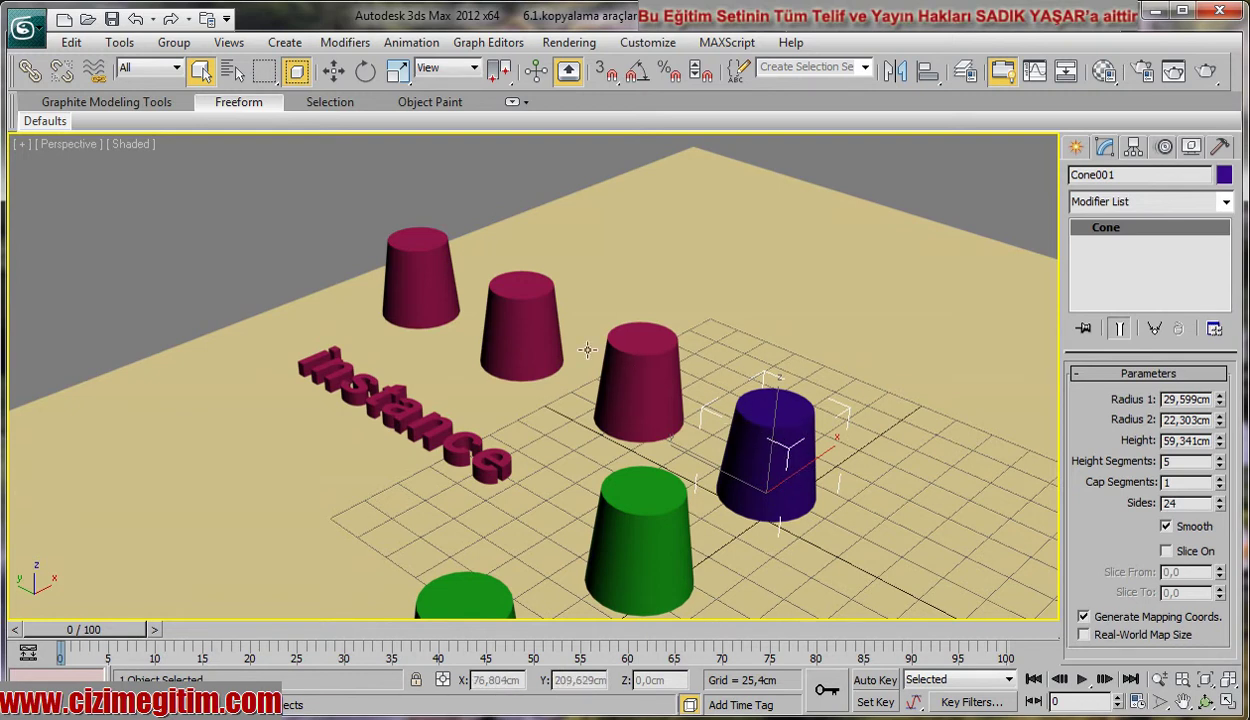
- Select red instance cone Cone007 and add a Taper with Amount about 0,47
{"action": "left_click", "coordinate": [422, 255]}
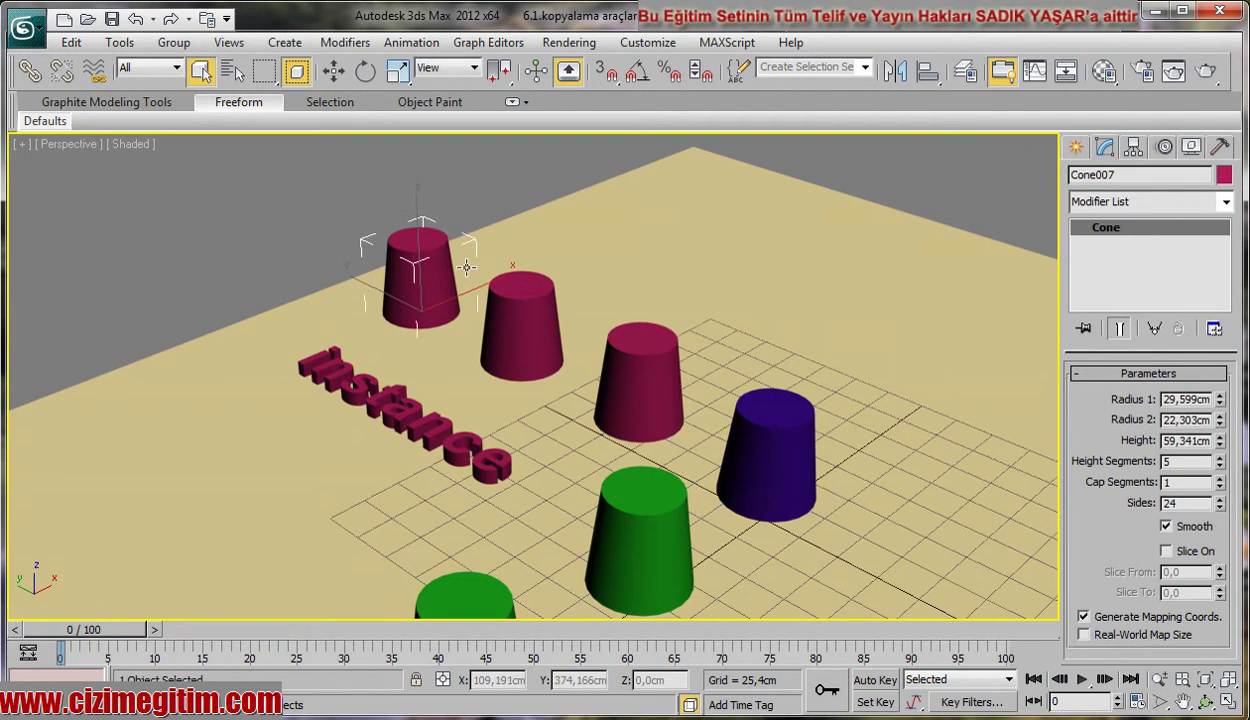
{"action": "left_click", "coordinate": [1188, 203]}
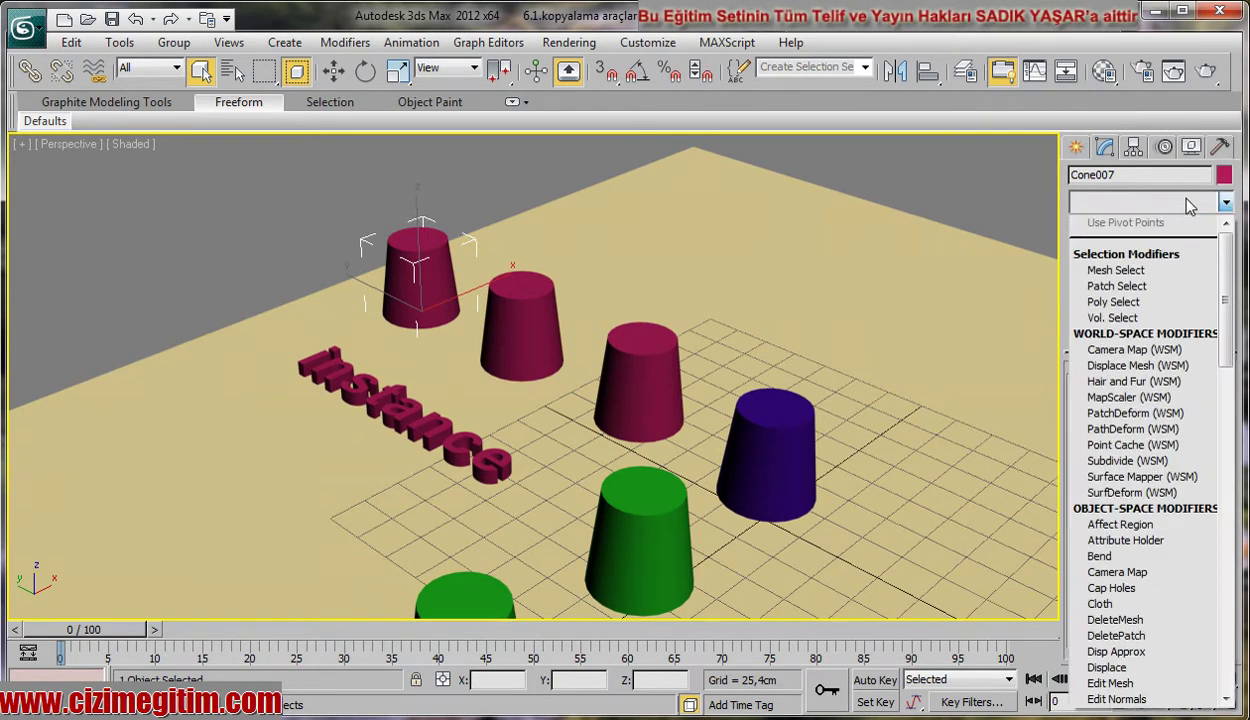
{"action": "type", "text": "taper"}
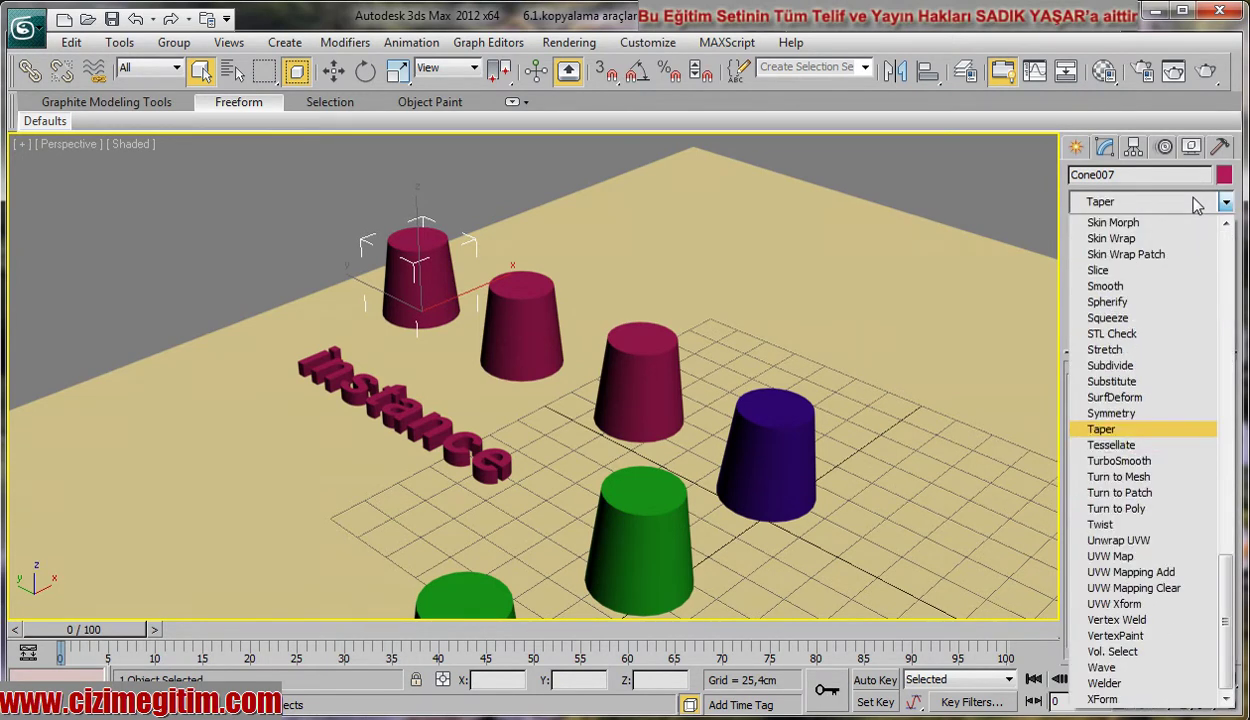
{"action": "left_click", "coordinate": [1105, 427]}
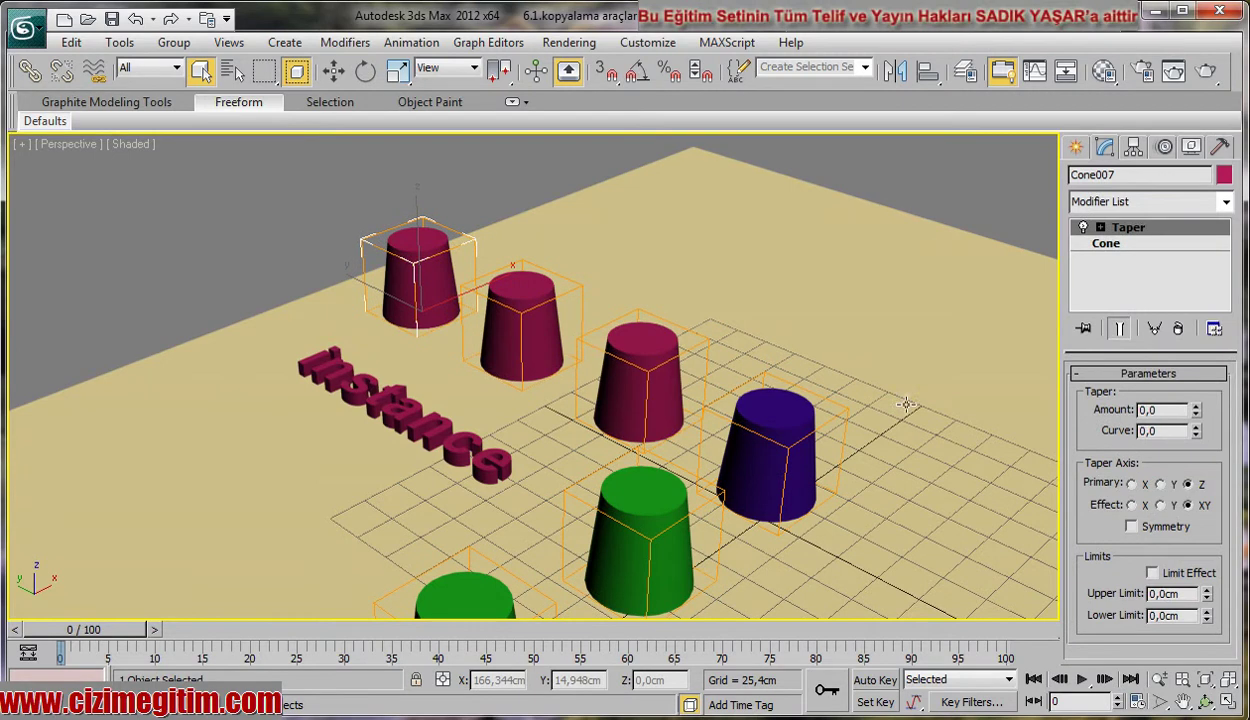
{"action": "left_click", "coordinate": [1195, 406]}
{"action": "left_click_drag", "start_coordinate": [1197, 412], "coordinate": [1197, 385]}
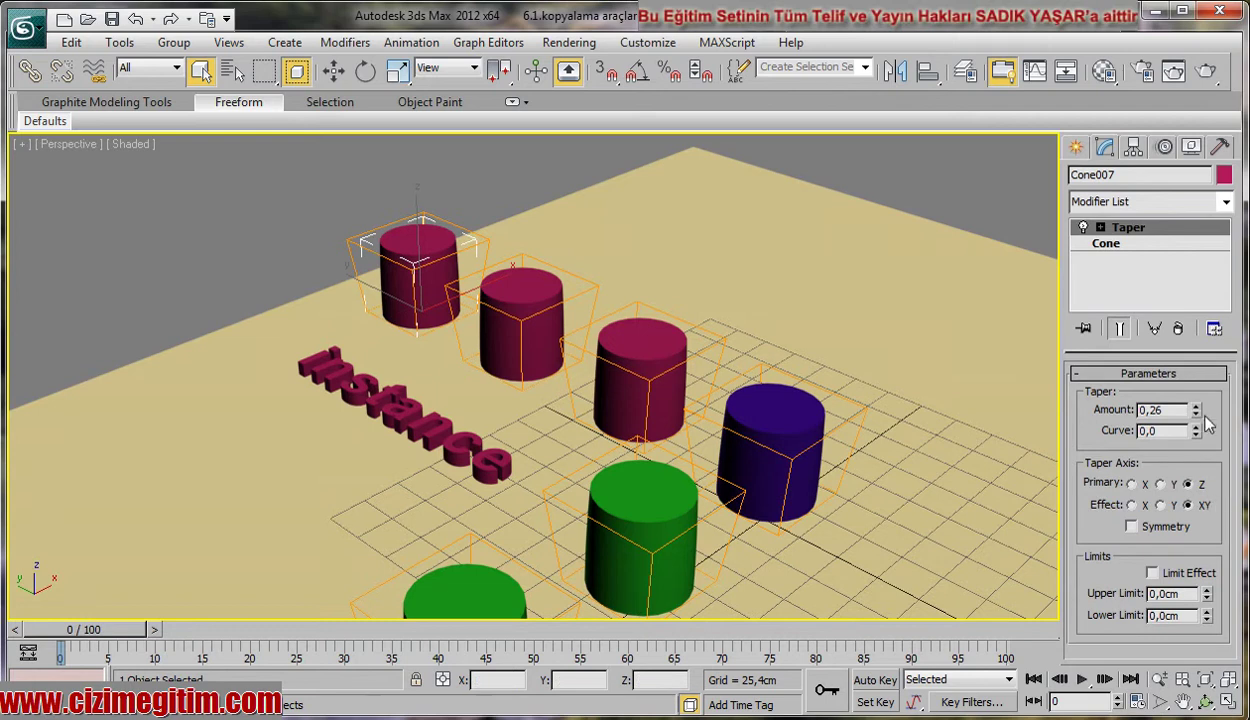
{"action": "mouse_move", "coordinate": [1197, 412]}
{"action": "left_mouse_down"}
{"action": "mouse_move", "coordinate": [1188, 350]}
{"action": "mouse_move", "coordinate": [1195, 395]}
{"action": "left_mouse_up"}
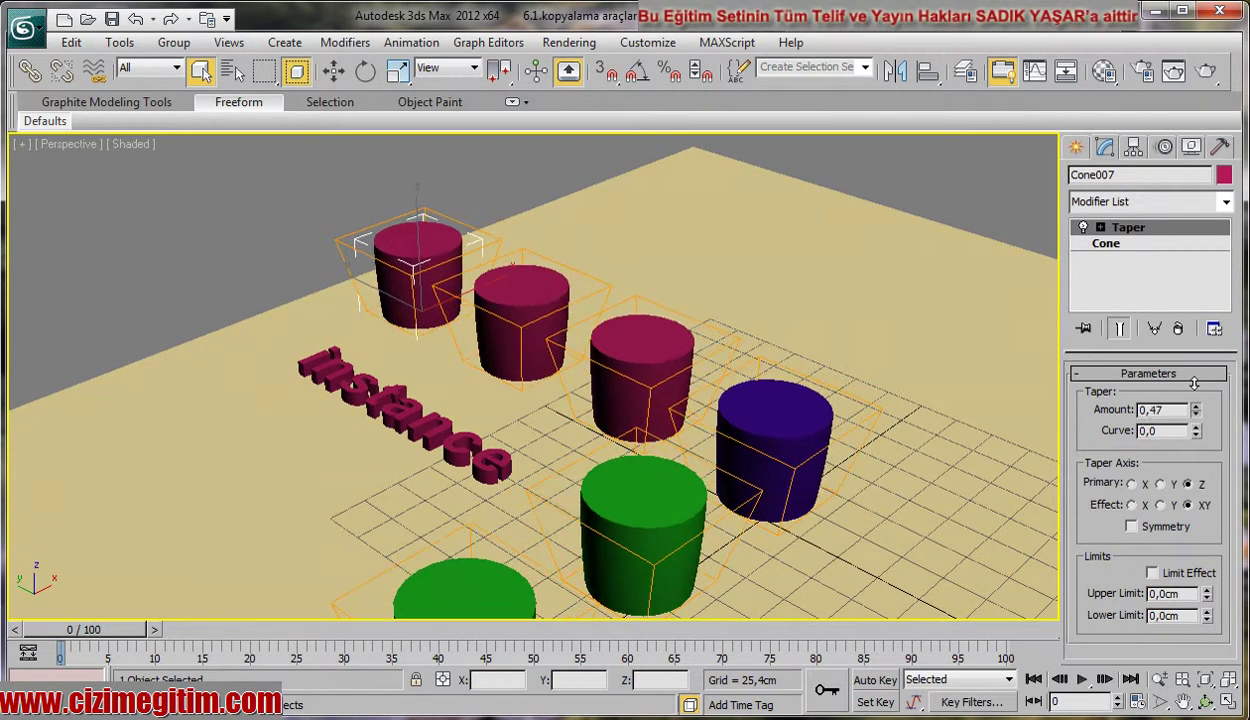
- Delete the Taper modifier from red instance cone Cone007
{"action": "right_click", "coordinate": [1133, 237]}
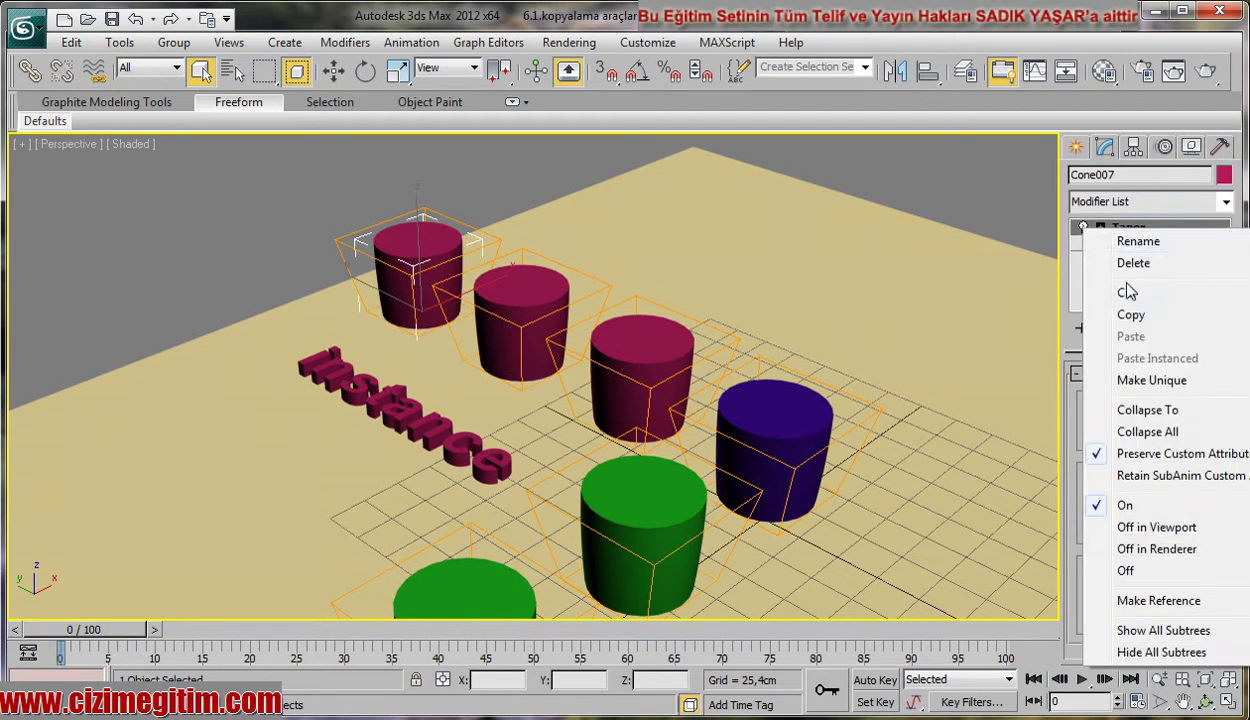
{"action": "left_click", "coordinate": [1138, 265]}
{"action": "middle_click_drag", "start_coordinate": [683, 400], "coordinate": [691, 351]}
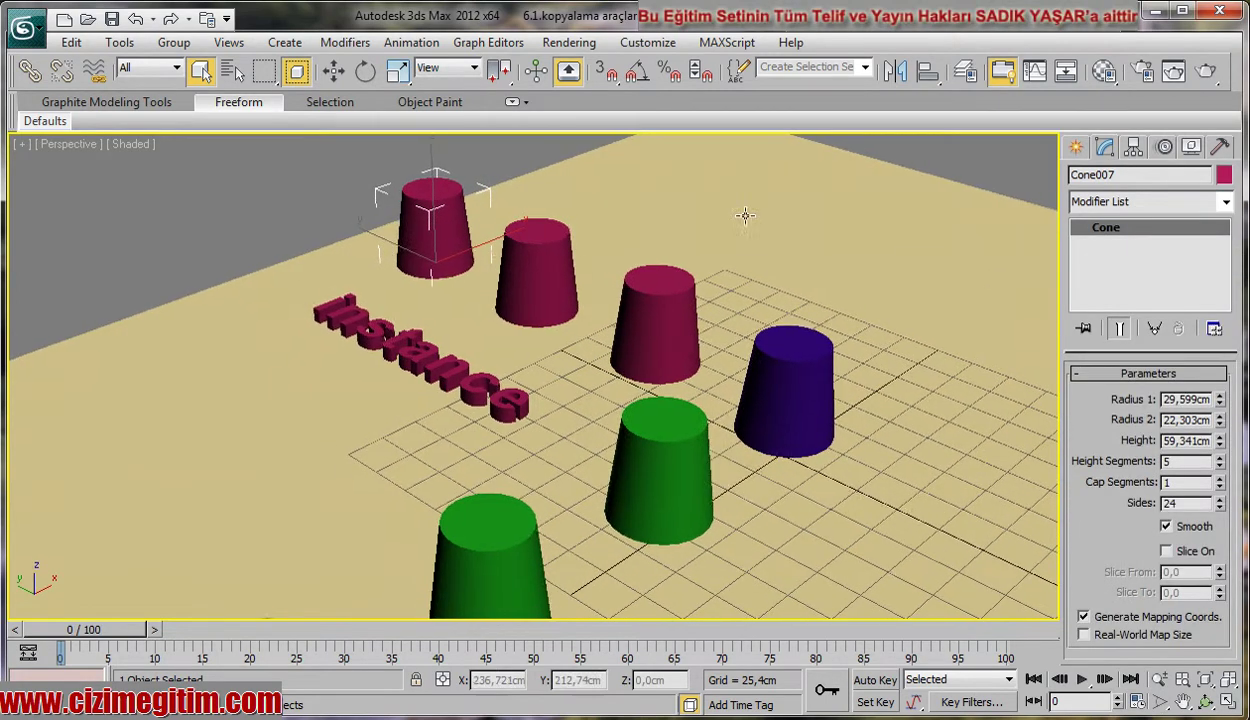
- Select the 'instance' named set, hide it, and recentre the view on the reference row
{"action": "left_click", "coordinate": [864, 67]}
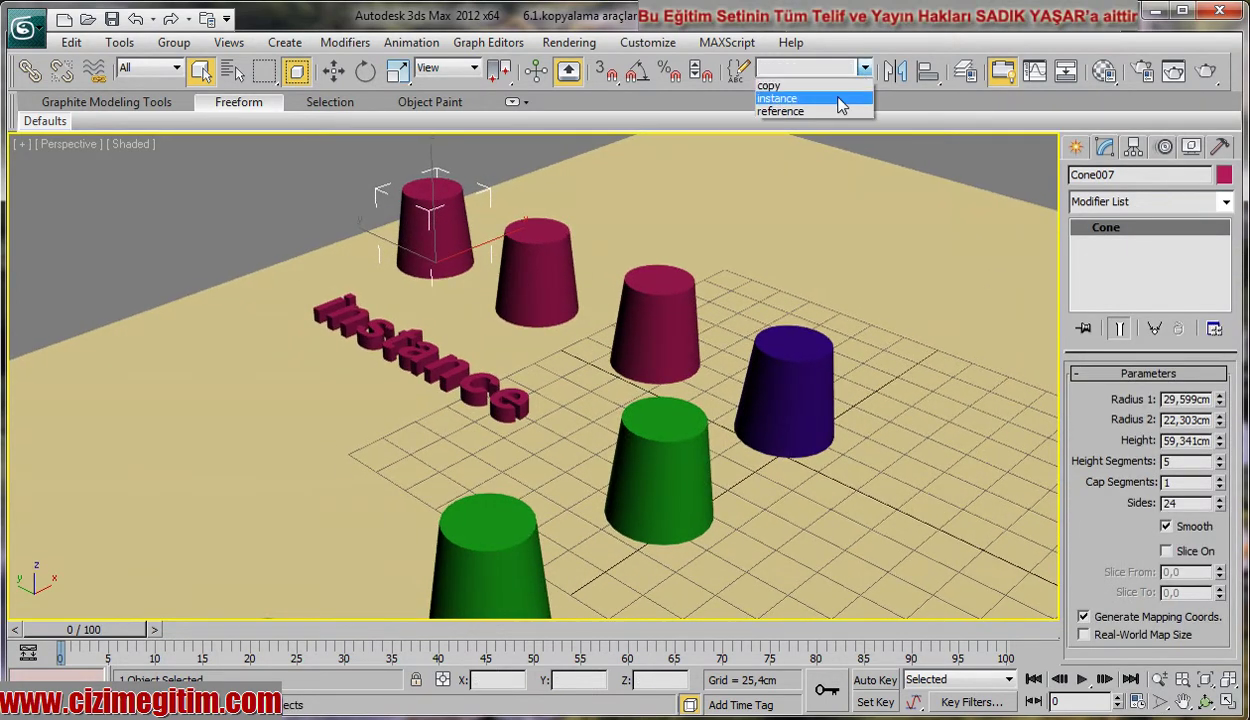
{"action": "left_click", "coordinate": [838, 100]}
{"action": "right_click", "coordinate": [756, 188]}
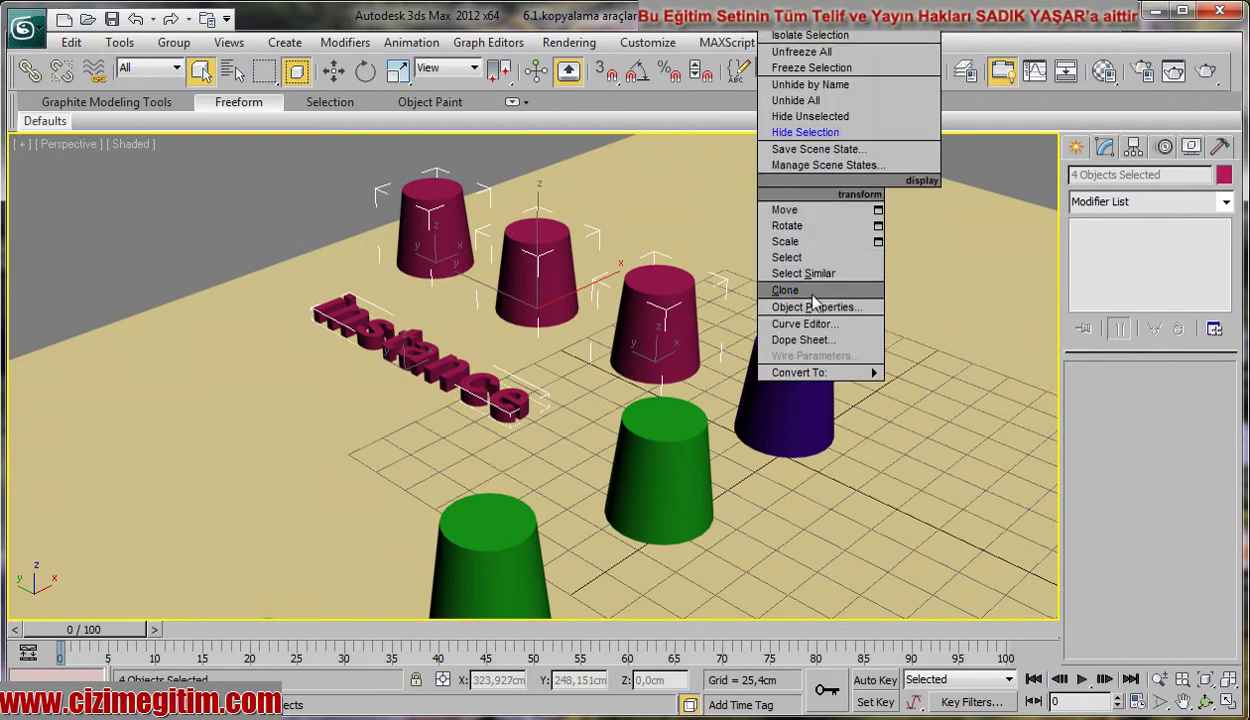
{"action": "left_click", "coordinate": [820, 132]}
{"action": "middle_click_drag", "start_coordinate": [732, 317], "coordinate": [687, 247]}
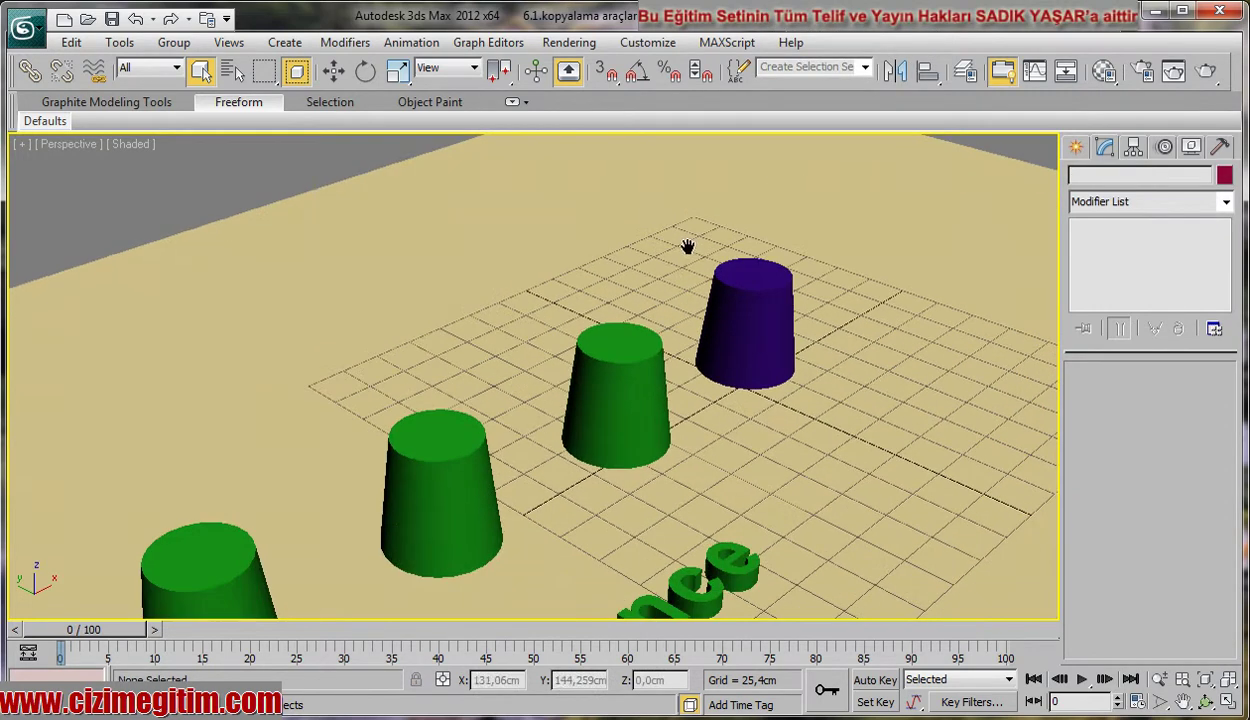
{"action": "scroll", "coordinate": [589, 352], "scroll_direction": "down", "scroll_amount": 5}
{"action": "scroll", "coordinate": [600, 349], "scroll_direction": "up", "scroll_amount": 1}
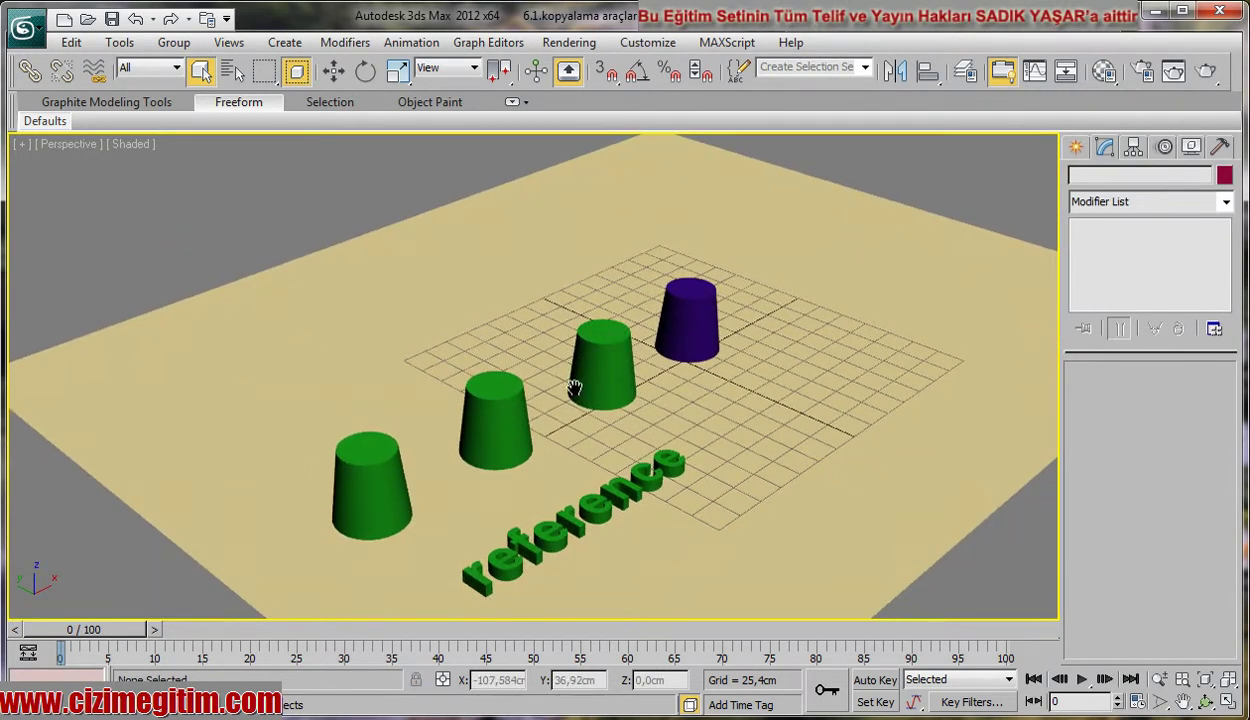
{"action": "middle_click_drag", "start_coordinate": [575, 388], "coordinate": [598, 382]}
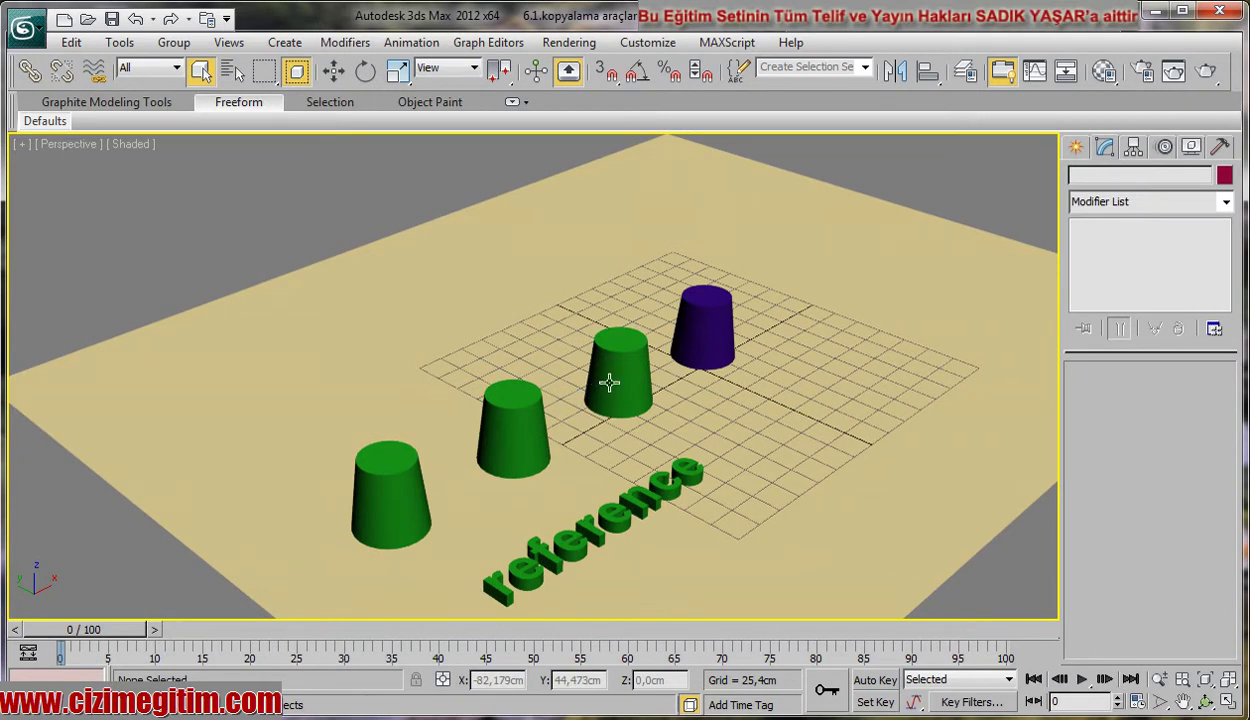
- Clone the purple cone with Ctrl+V as a Reference, creating green cone Cone008
{"action": "left_click", "coordinate": [713, 322]}
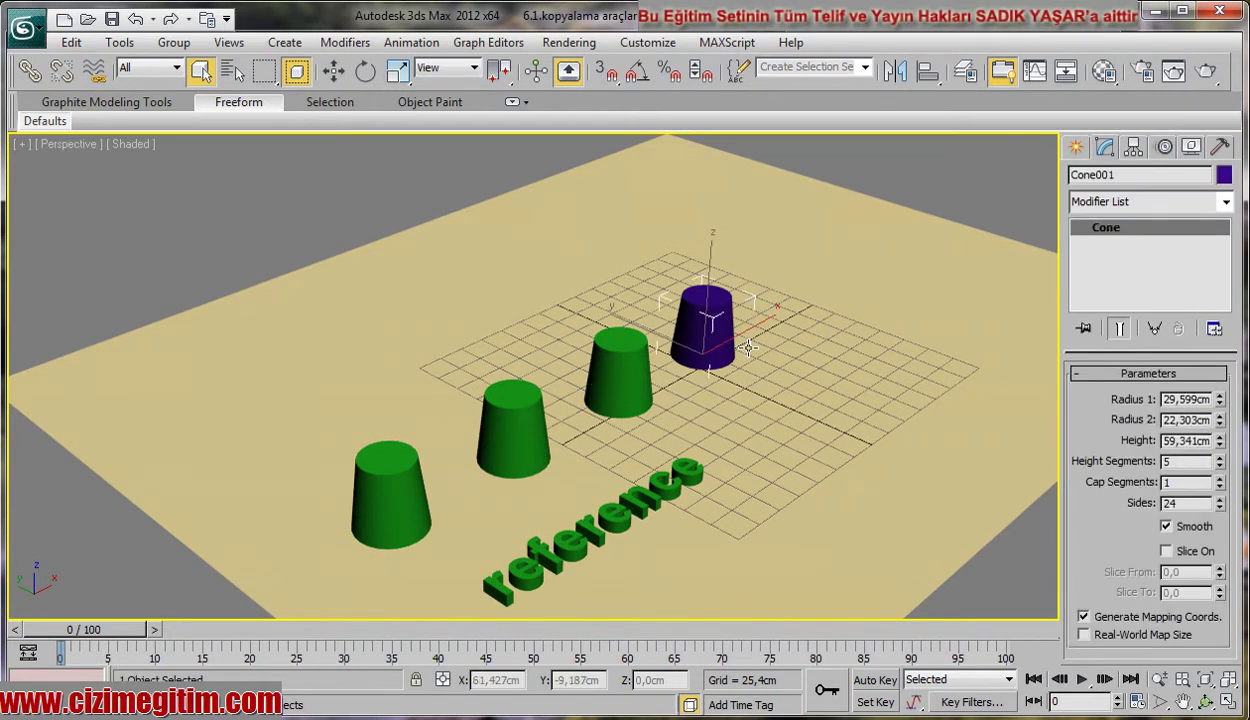
{"action": "key", "text": "ctrl+v"}
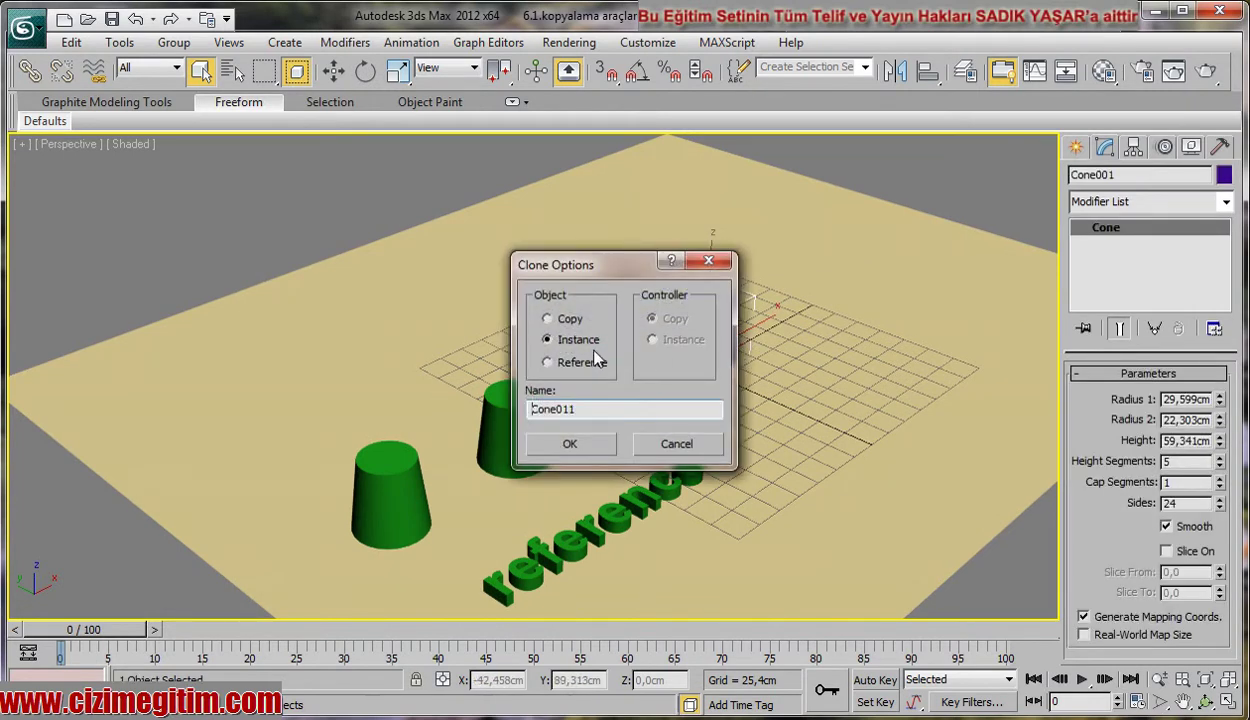
{"action": "left_click", "coordinate": [572, 364]}
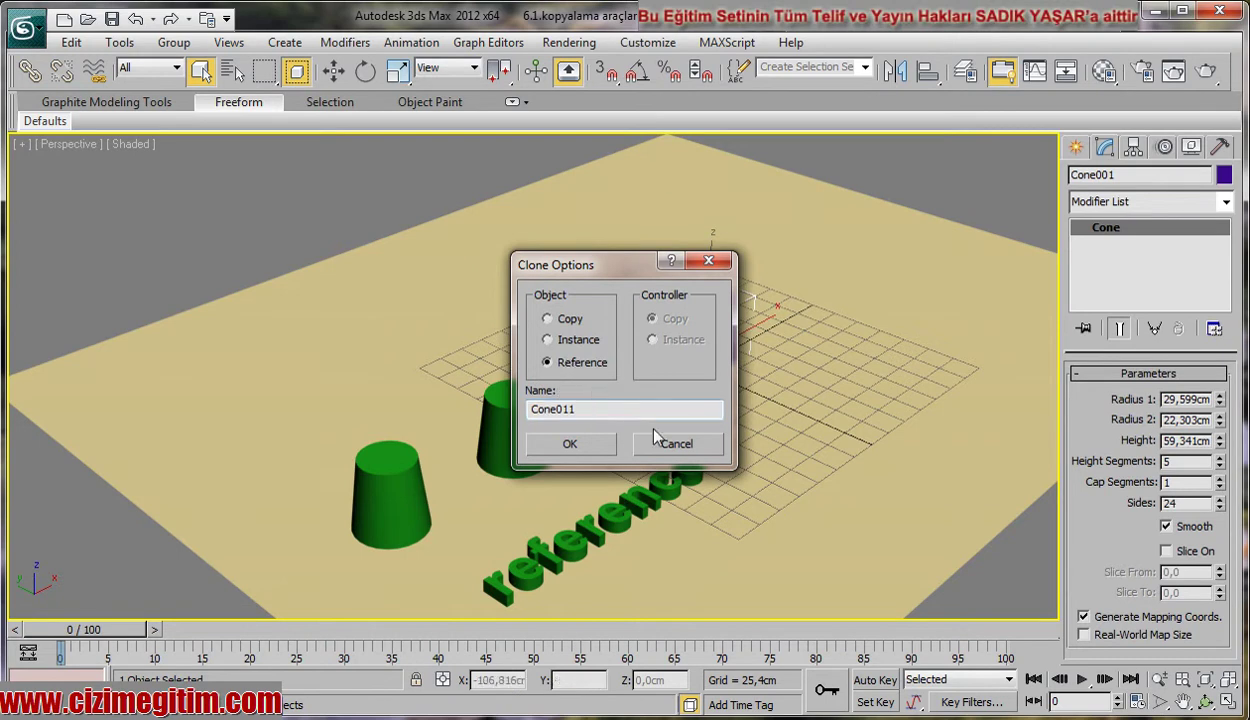
{"action": "left_click", "coordinate": [676, 446]}
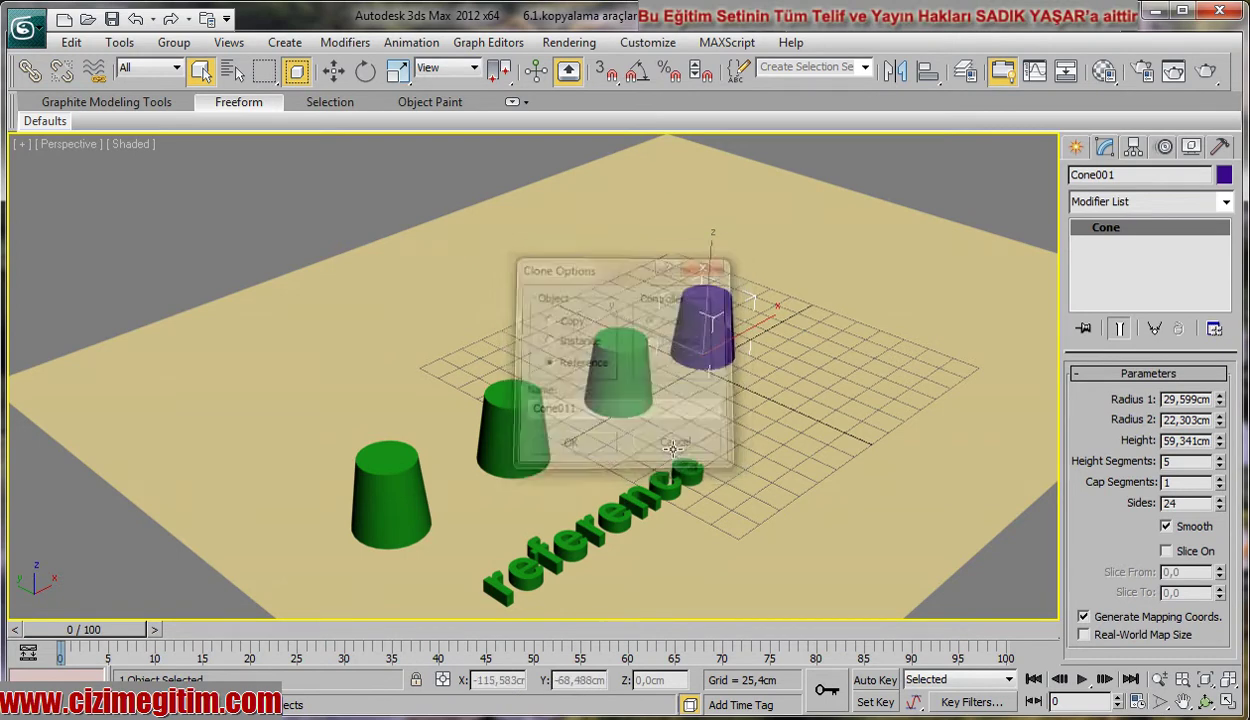
{"action": "mouse_move", "coordinate": [642, 433]}
{"action": "middle_mouse_down"}
{"action": "mouse_move", "coordinate": [615, 483]}
{"action": "mouse_move", "coordinate": [605, 468]}
{"action": "middle_mouse_up"}
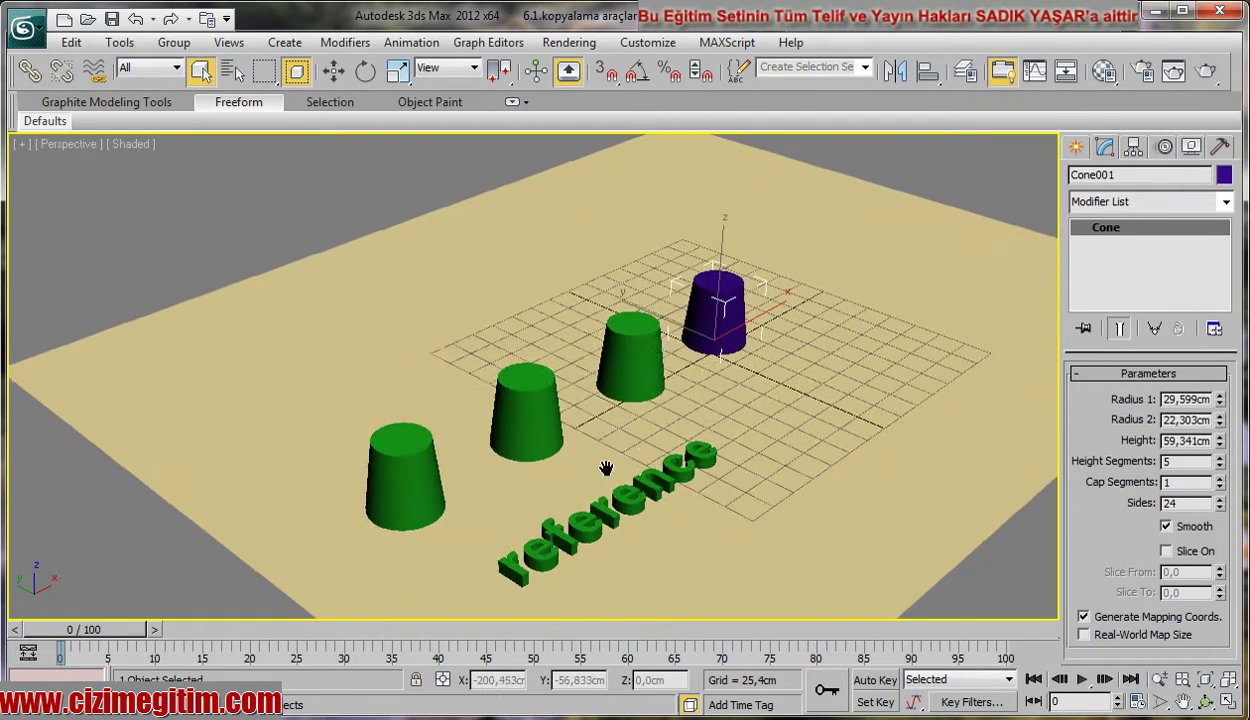
- Set the Taper Amount of the green cone nearest the purple original to 0,33
{"action": "left_click", "coordinate": [640, 355]}
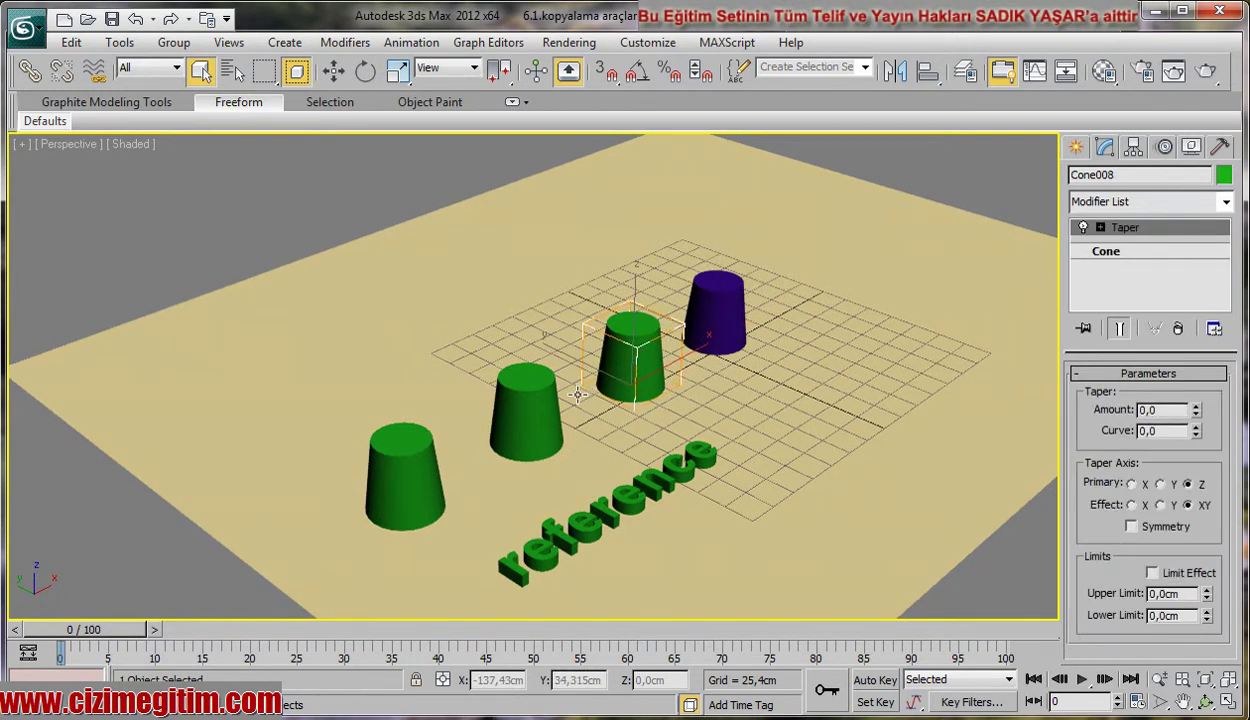
{"action": "left_click_drag", "start_coordinate": [1195, 410], "coordinate": [1175, 391]}
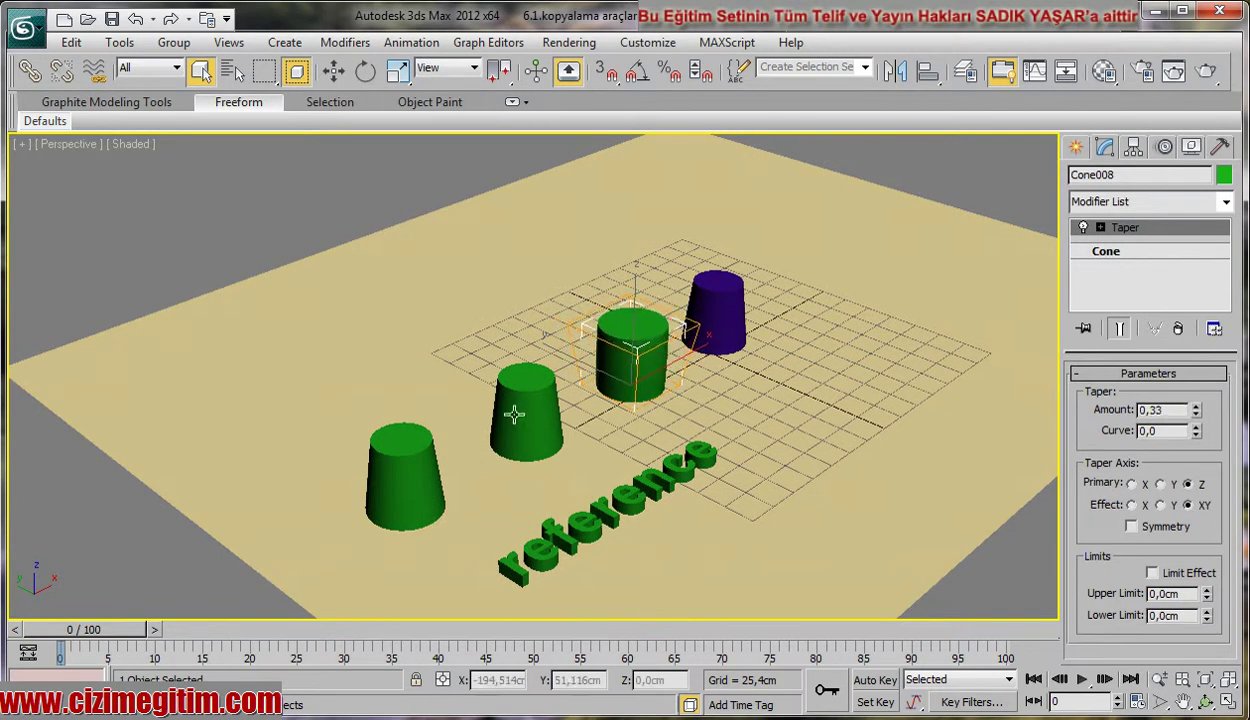
{"action": "left_click", "coordinate": [575, 378]}
{"action": "left_click", "coordinate": [512, 372]}
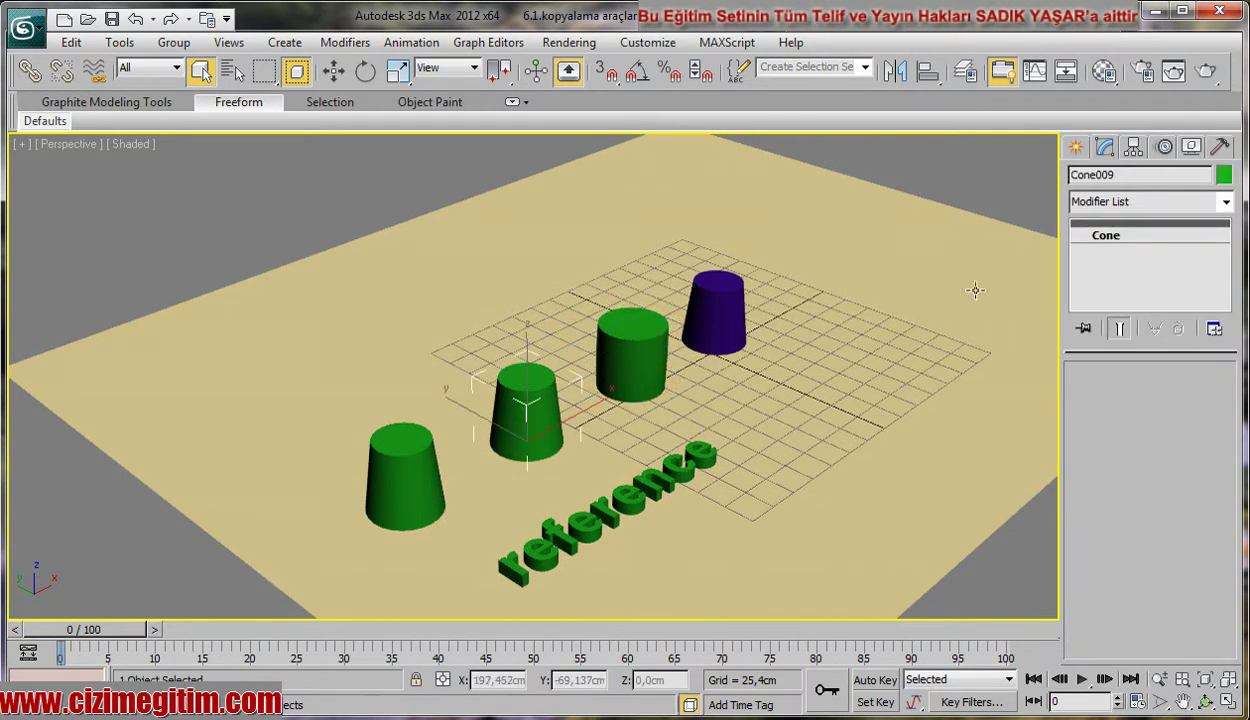
{"action": "left_click", "coordinate": [718, 294]}
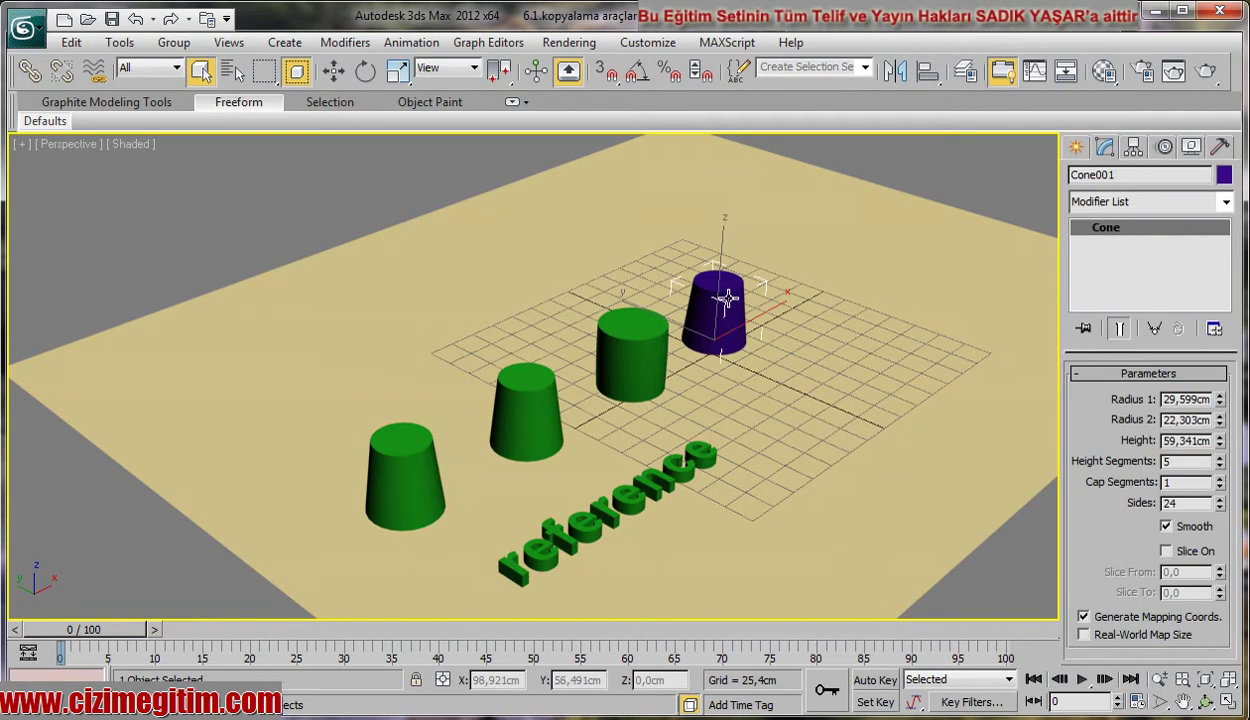
- Add a Taper modifier to purple Cone001 with Amount 0,52
{"action": "left_click", "coordinate": [1190, 204]}
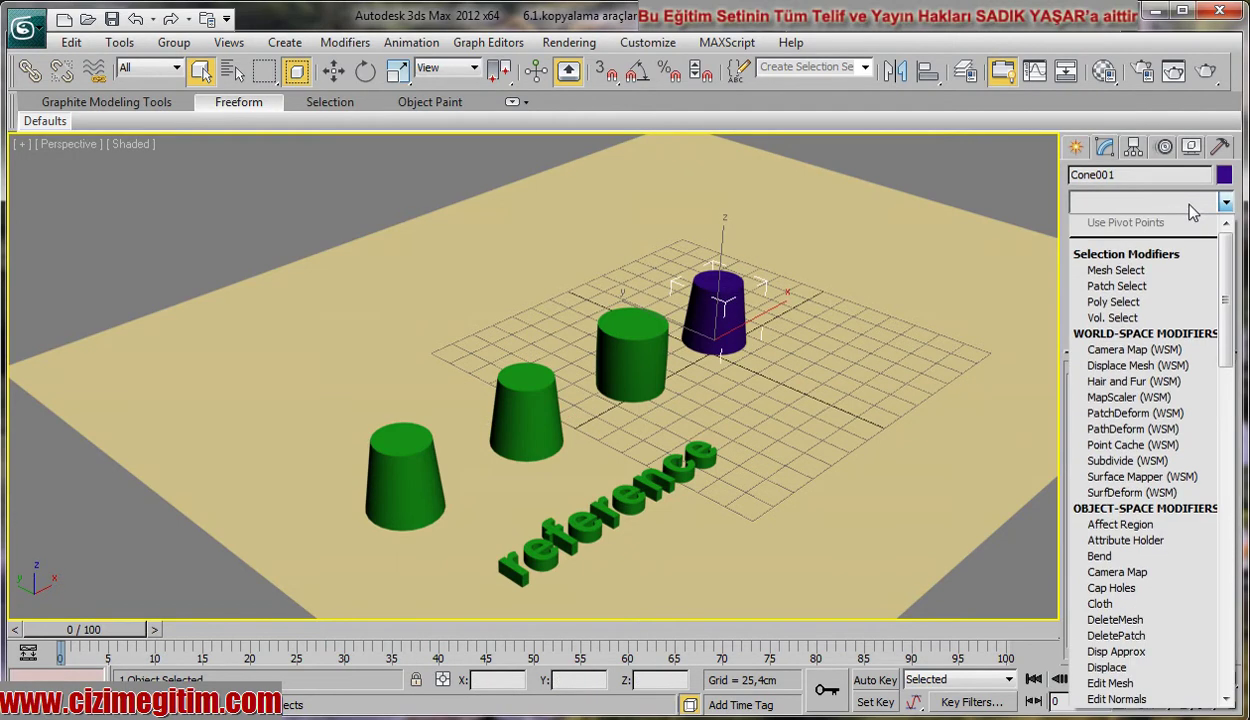
{"action": "key", "text": "t"}
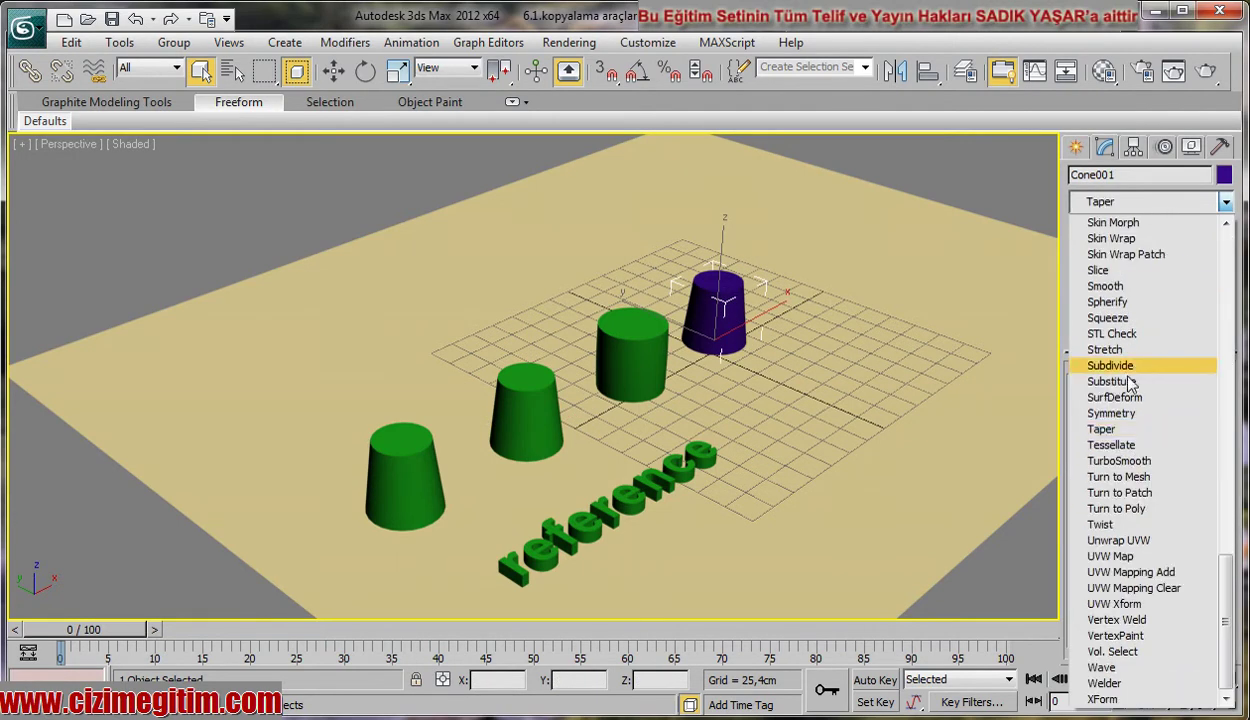
{"action": "left_click", "coordinate": [1095, 424]}
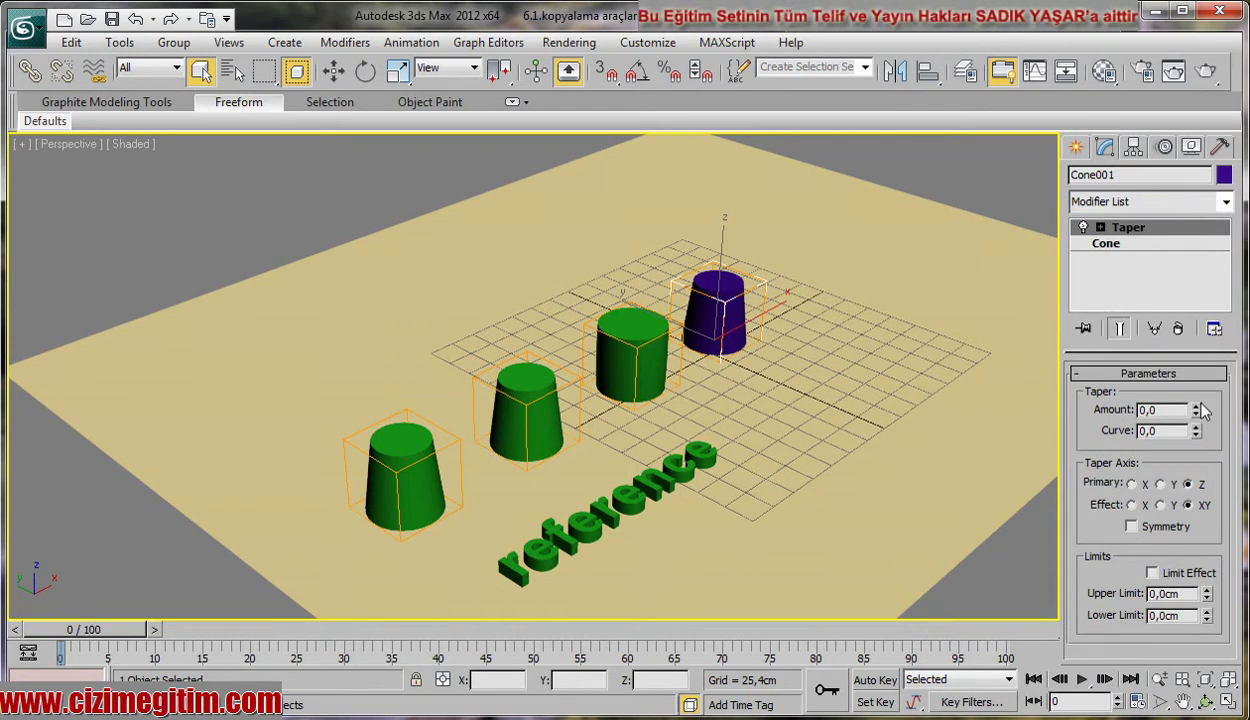
{"action": "left_click_drag", "start_coordinate": [1195, 410], "coordinate": [1208, 353]}
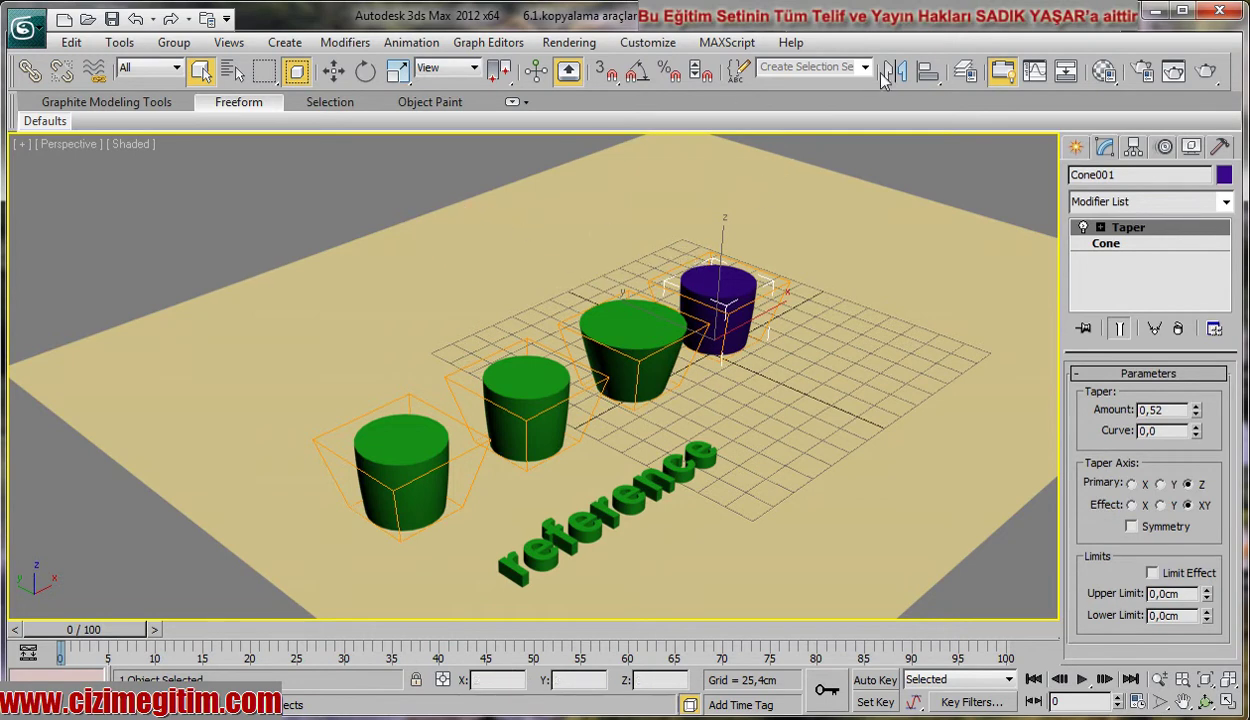
- Dismiss the Save Scene State prompt and Unhide All, bringing back the magenta and blue rows
{"action": "right_click", "coordinate": [880, 180]}
{"action": "left_click", "coordinate": [920, 140]}
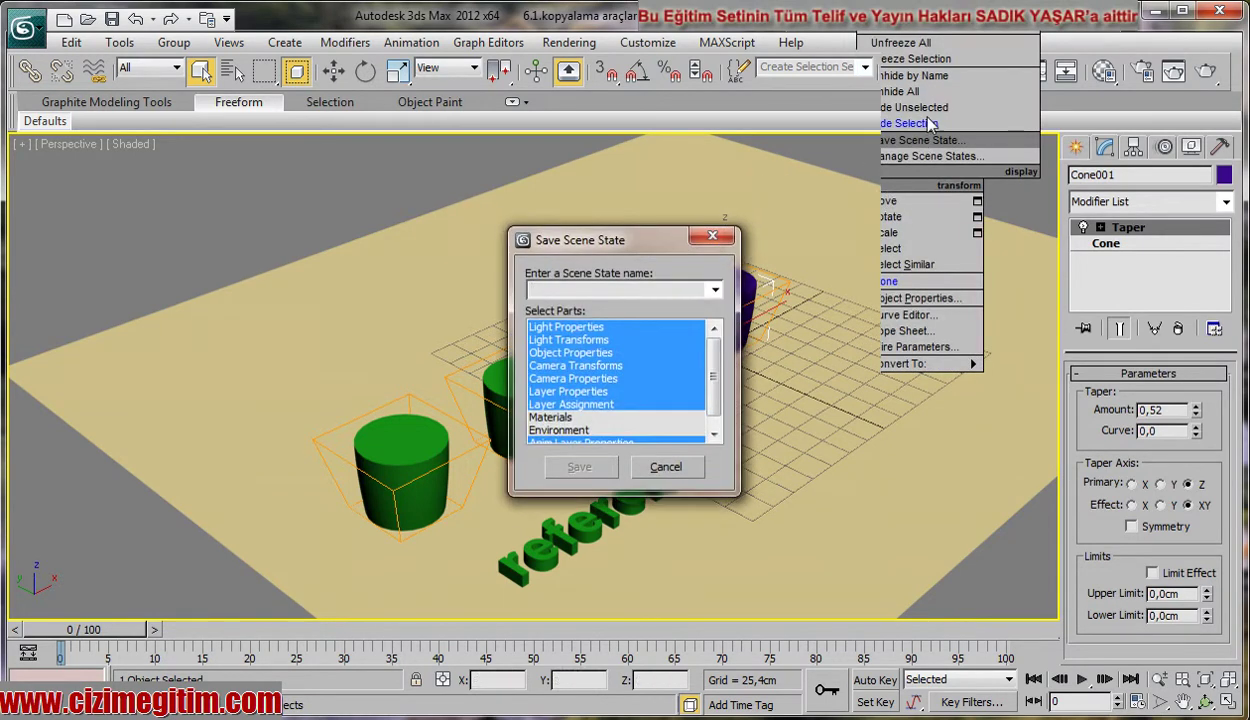
{"action": "left_click", "coordinate": [666, 466]}
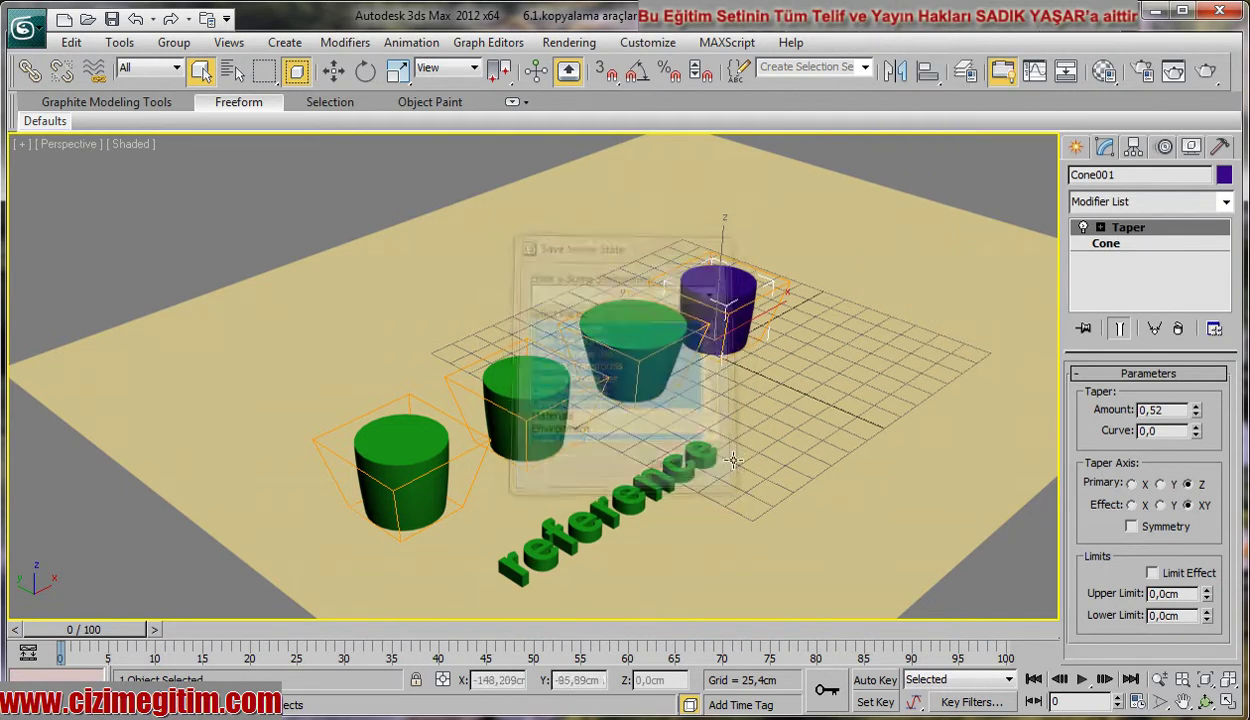
{"action": "right_click", "coordinate": [927, 251]}
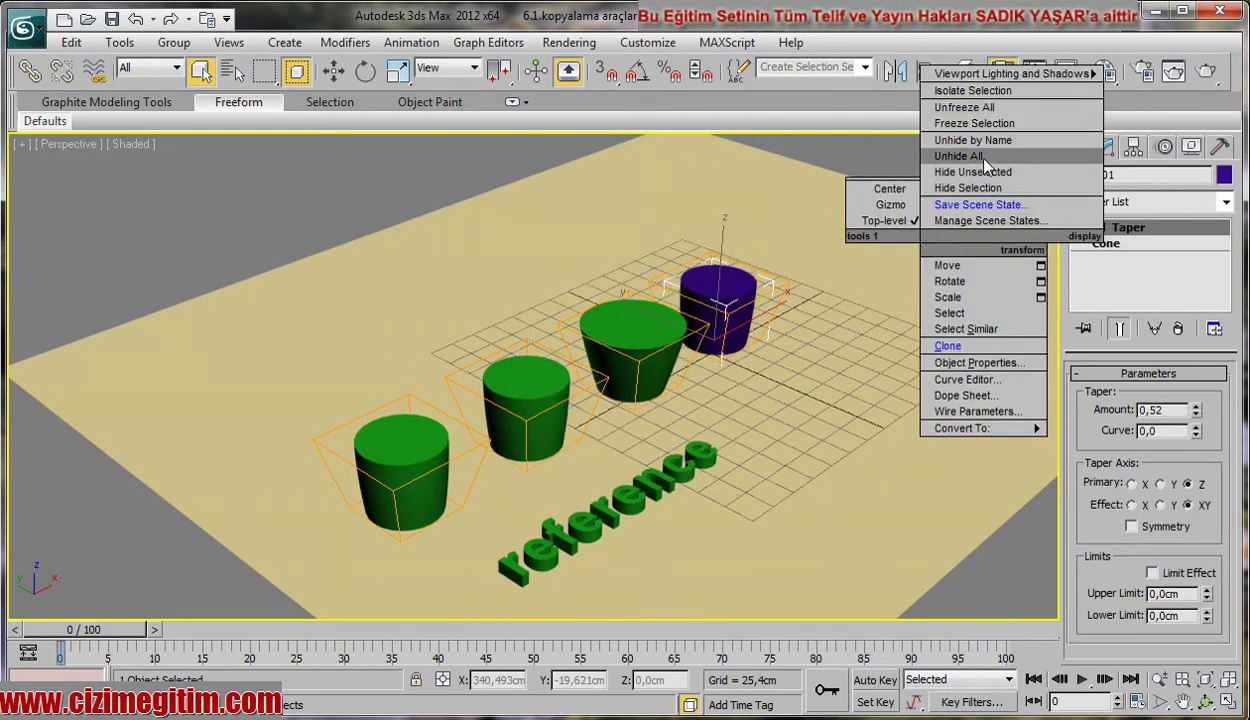
{"action": "left_click", "coordinate": [958, 156]}
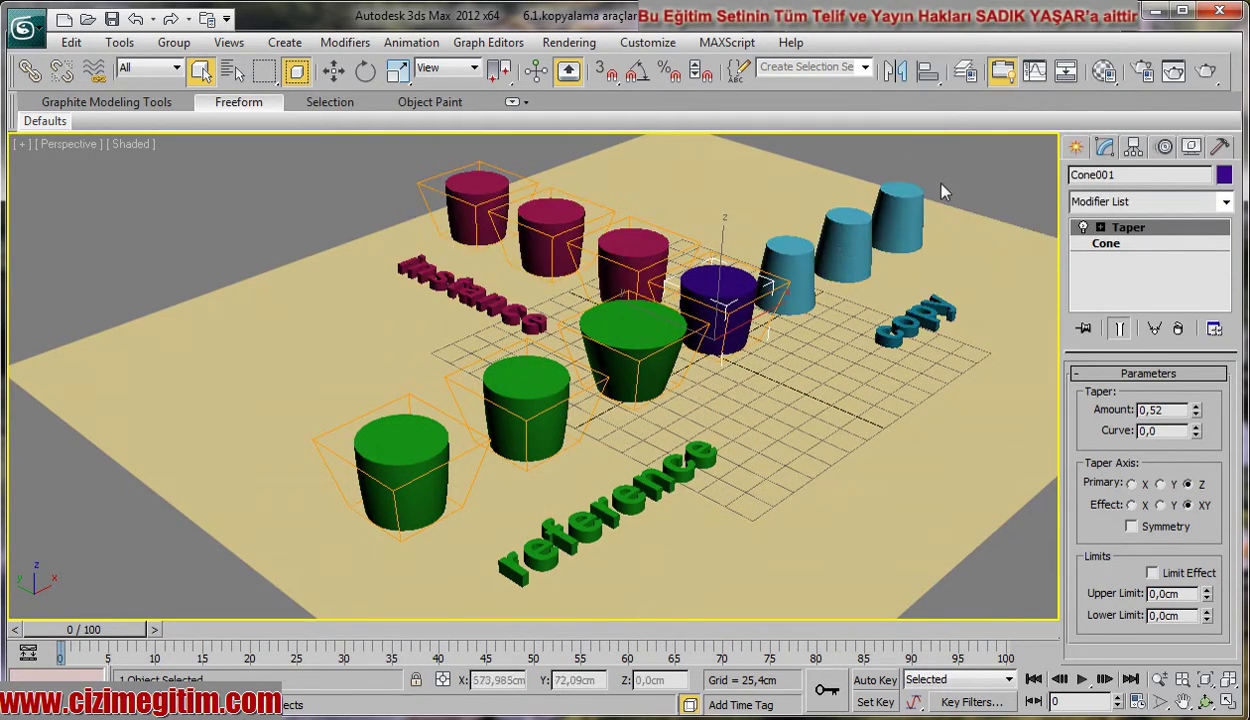
{"action": "middle_click_drag", "start_coordinate": [700, 420], "coordinate": [678, 466], "text": "alt"}
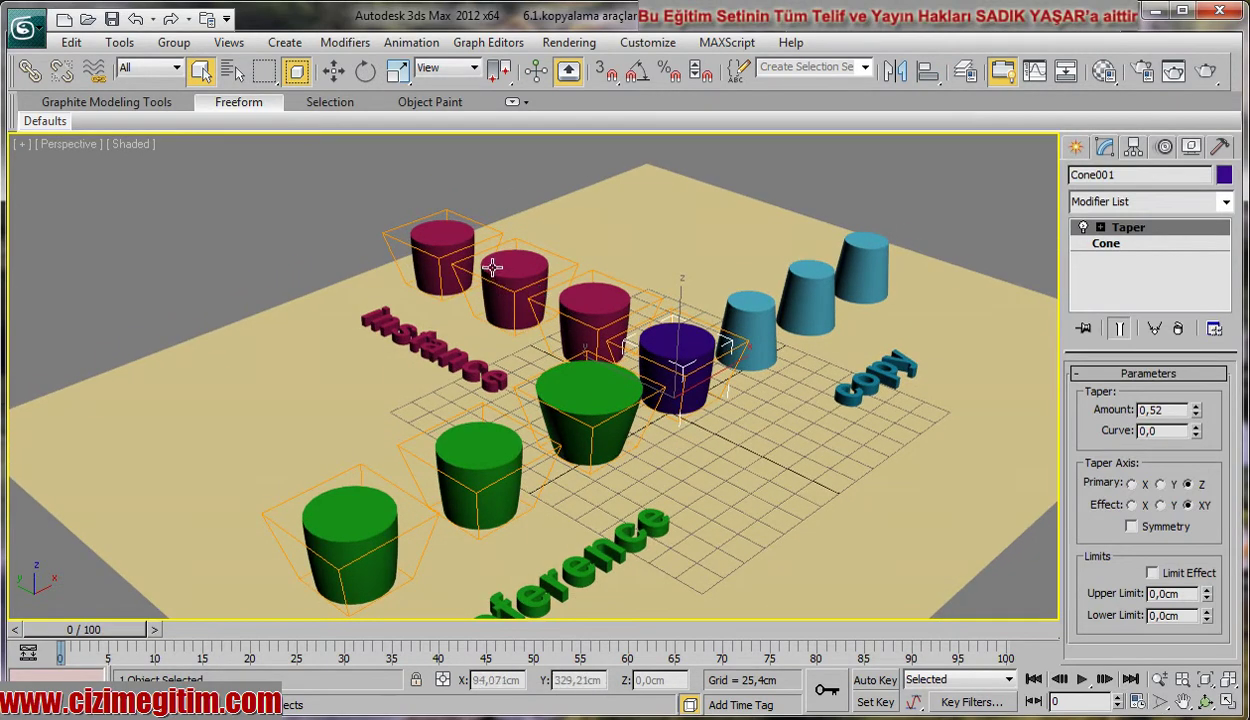
- Raise the shared taper on Cone007 to 0,78, then lower it to about 0,67 from the middle green cone
{"action": "left_click", "coordinate": [424, 240]}
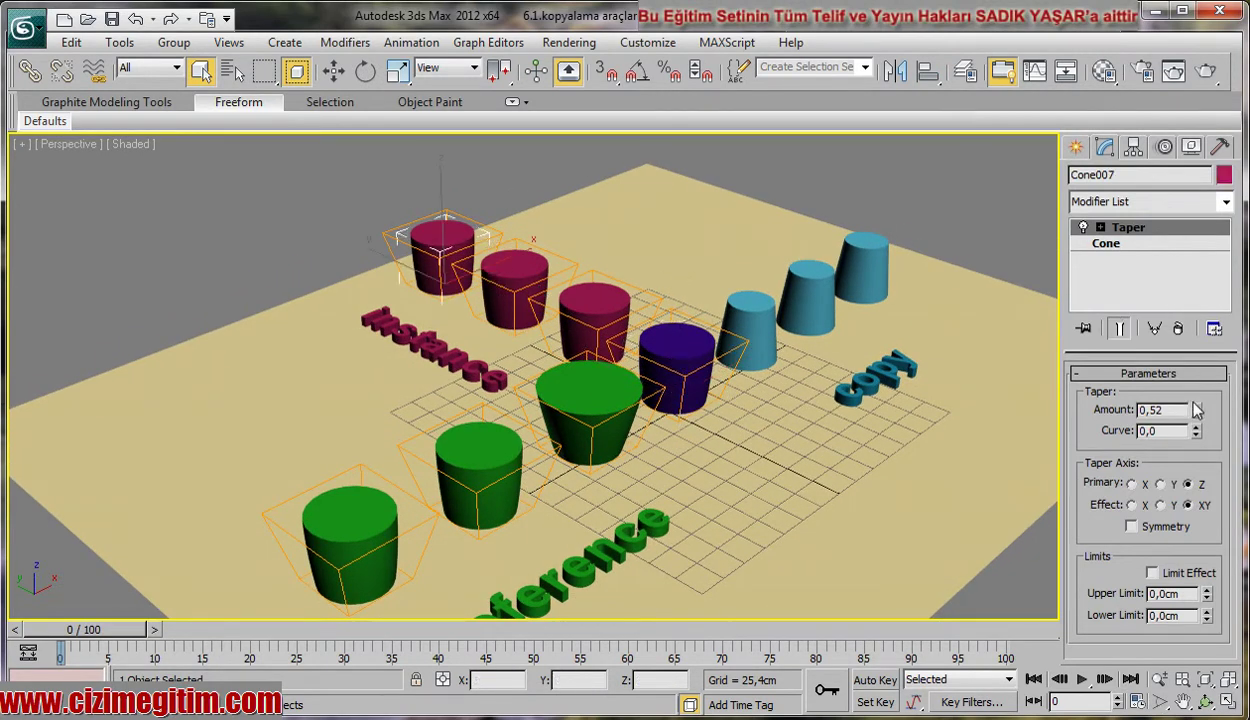
{"action": "left_click_drag", "start_coordinate": [1195, 409], "coordinate": [1195, 385]}
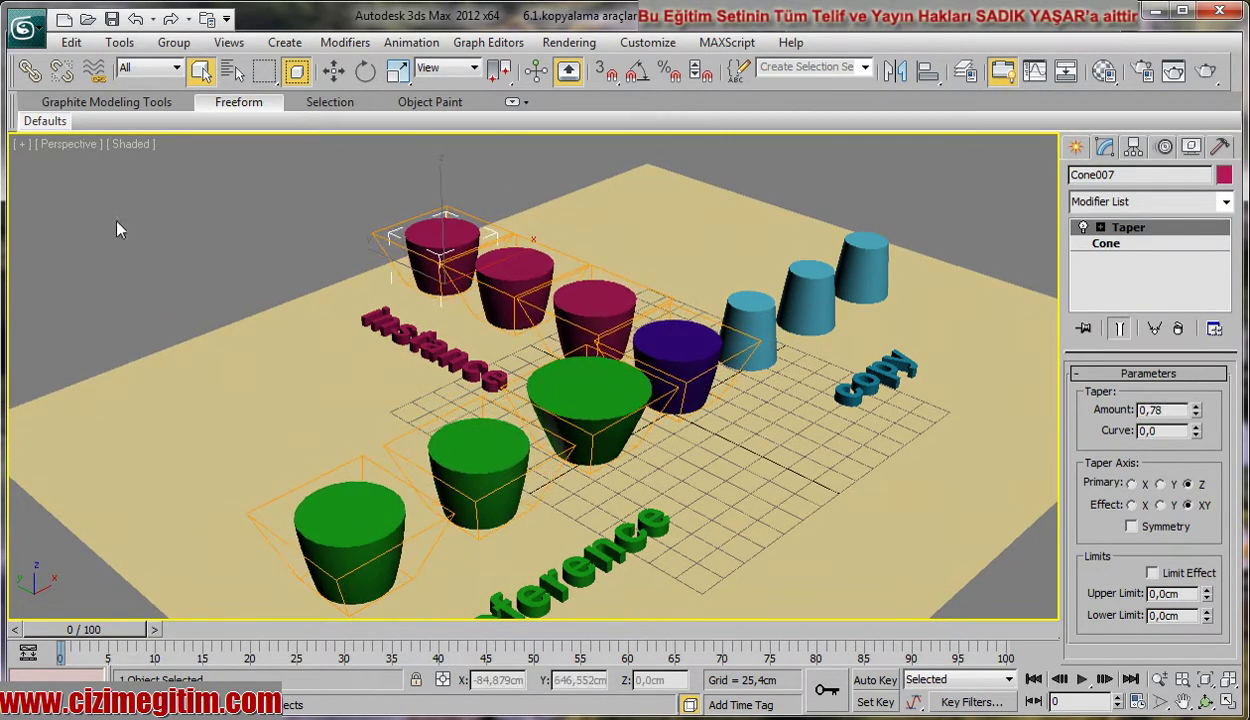
{"action": "left_click", "coordinate": [489, 462]}
{"action": "left_click", "coordinate": [1151, 240]}
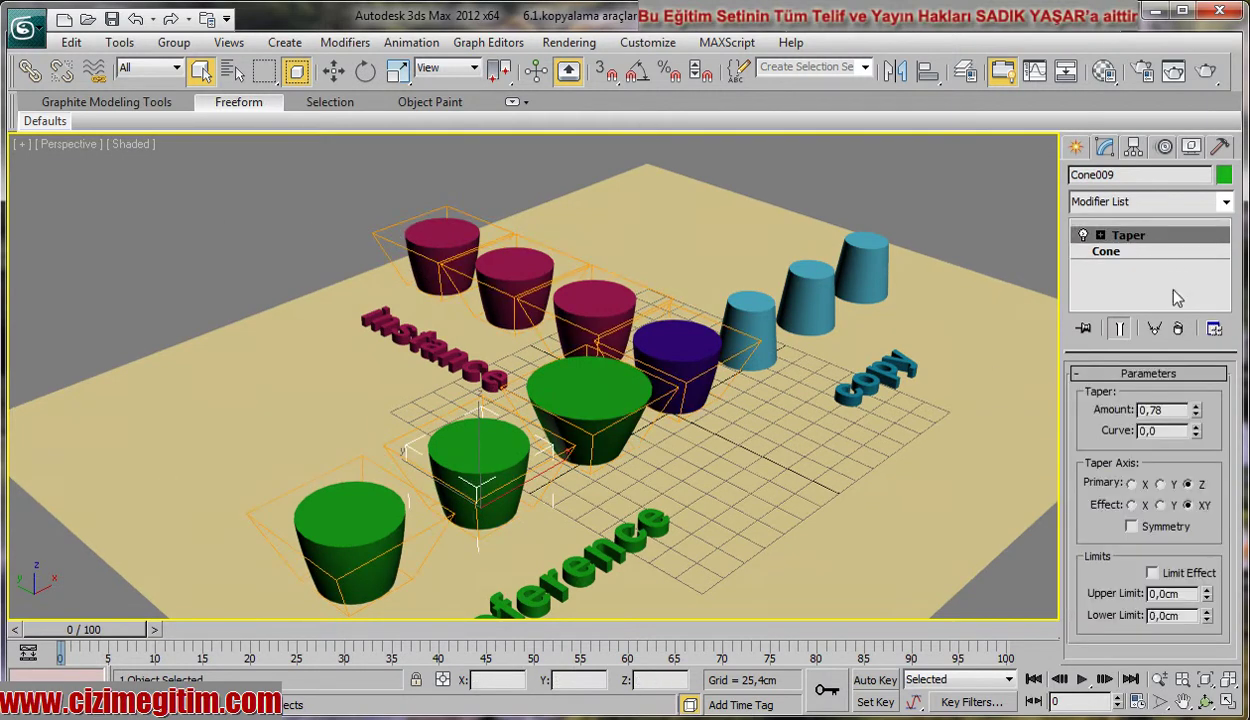
{"action": "left_click_drag", "start_coordinate": [1195, 412], "coordinate": [1199, 409]}
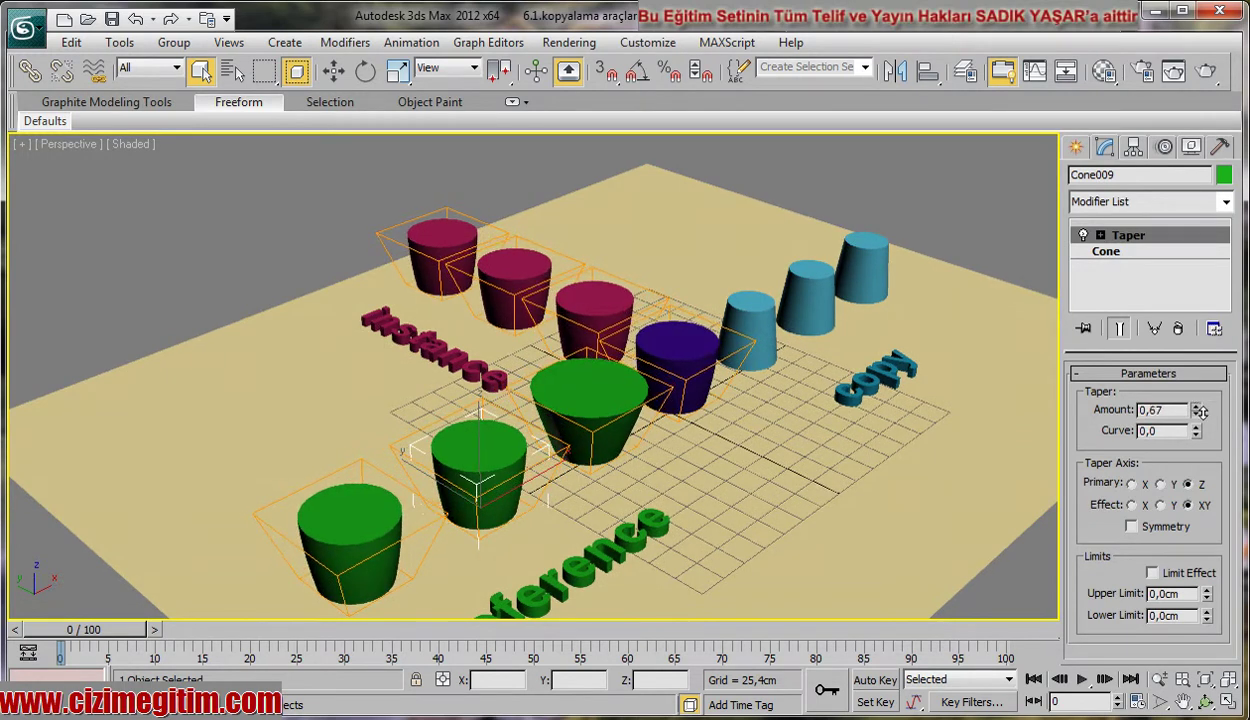
- Delete the shared Taper modifier and set centre cone Cone008's taper amount to 0,33
{"action": "right_click", "coordinate": [1148, 238]}
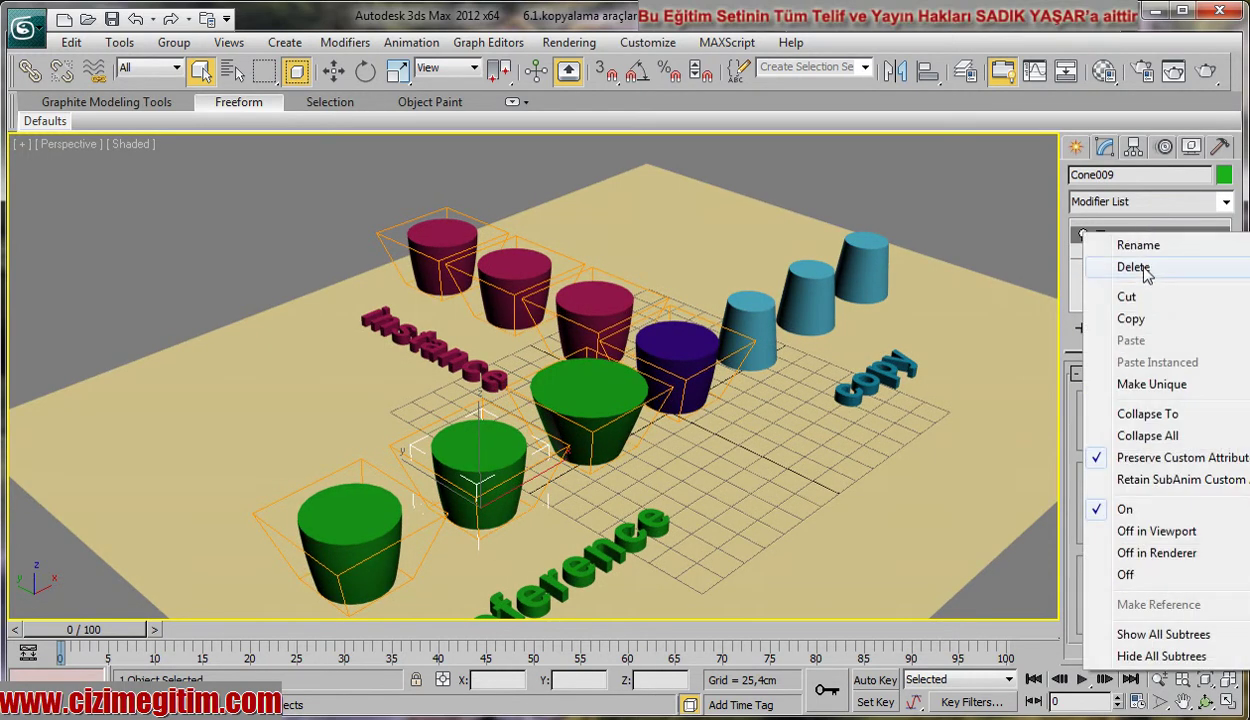
{"action": "left_click", "coordinate": [1134, 267]}
{"action": "left_click", "coordinate": [590, 410]}
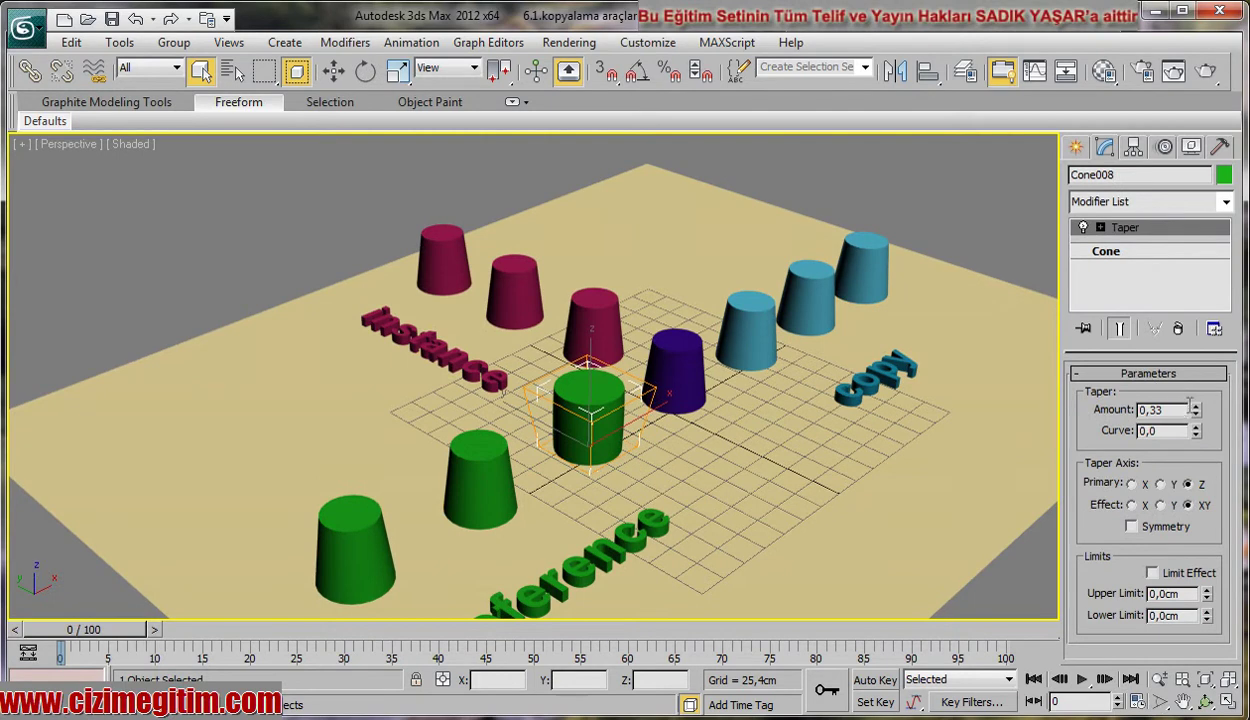
{"action": "left_click_drag", "start_coordinate": [1194, 409], "coordinate": [1178, 405]}
- Add a Taper modifier with Amount 0,44 to the purple Cone001
{"action": "left_click", "coordinate": [680, 385]}
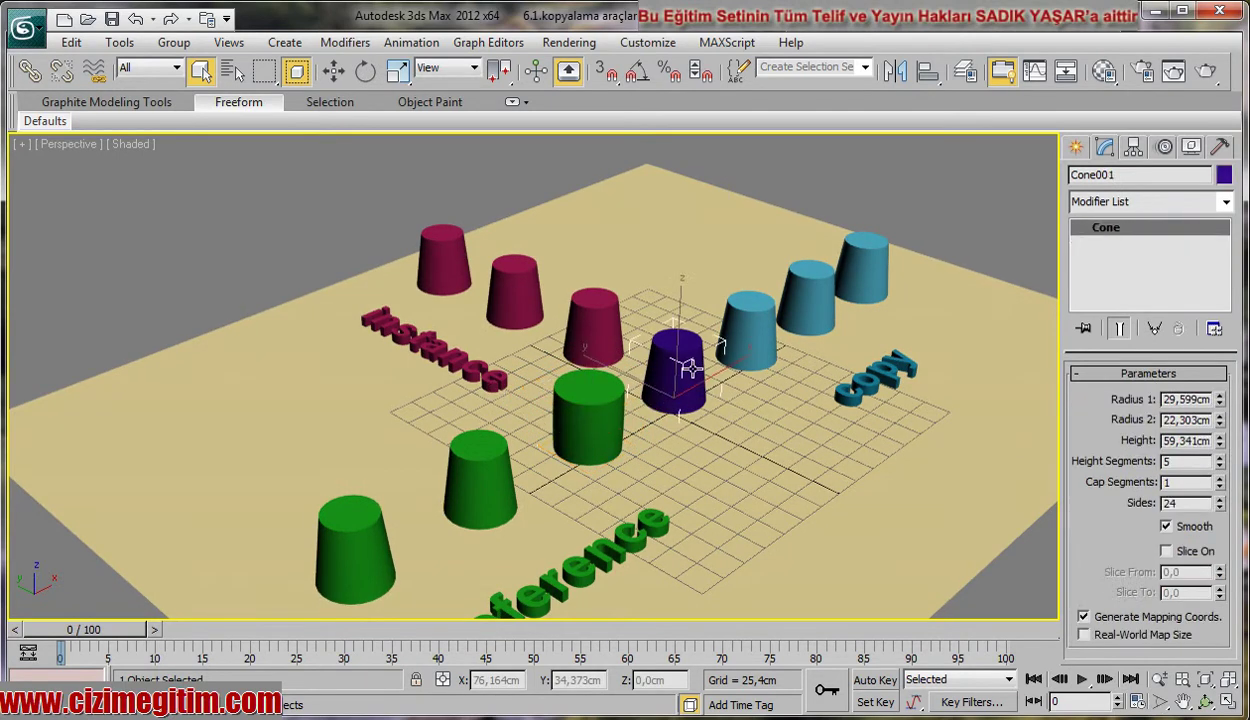
{"action": "left_click", "coordinate": [1163, 203]}
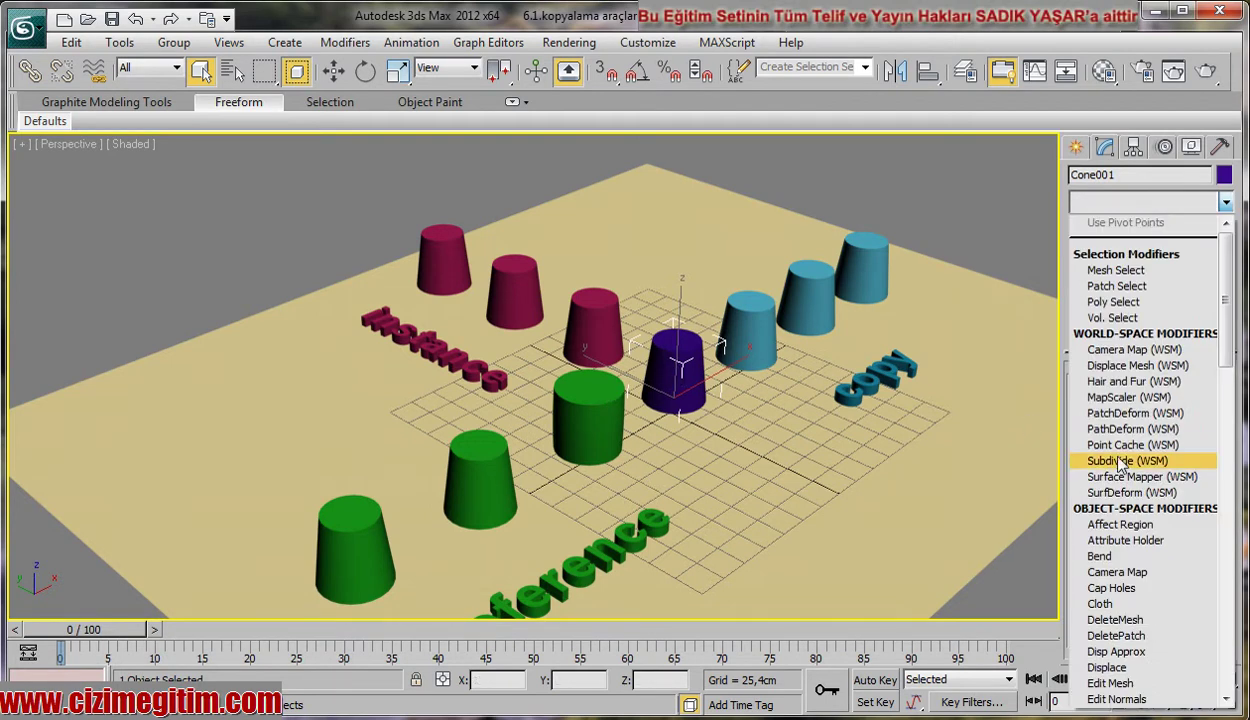
{"action": "scroll", "coordinate": [1122, 478], "scroll_direction": "down", "scroll_amount": 10}
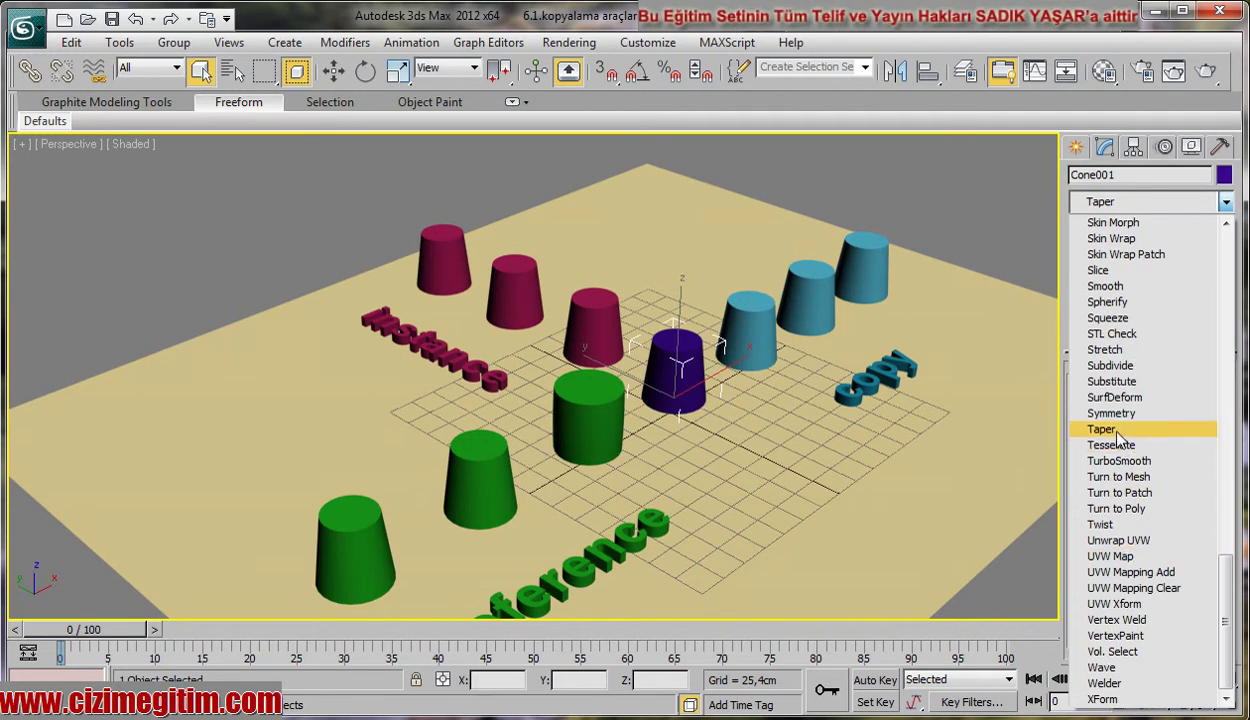
{"action": "left_click", "coordinate": [1115, 428]}
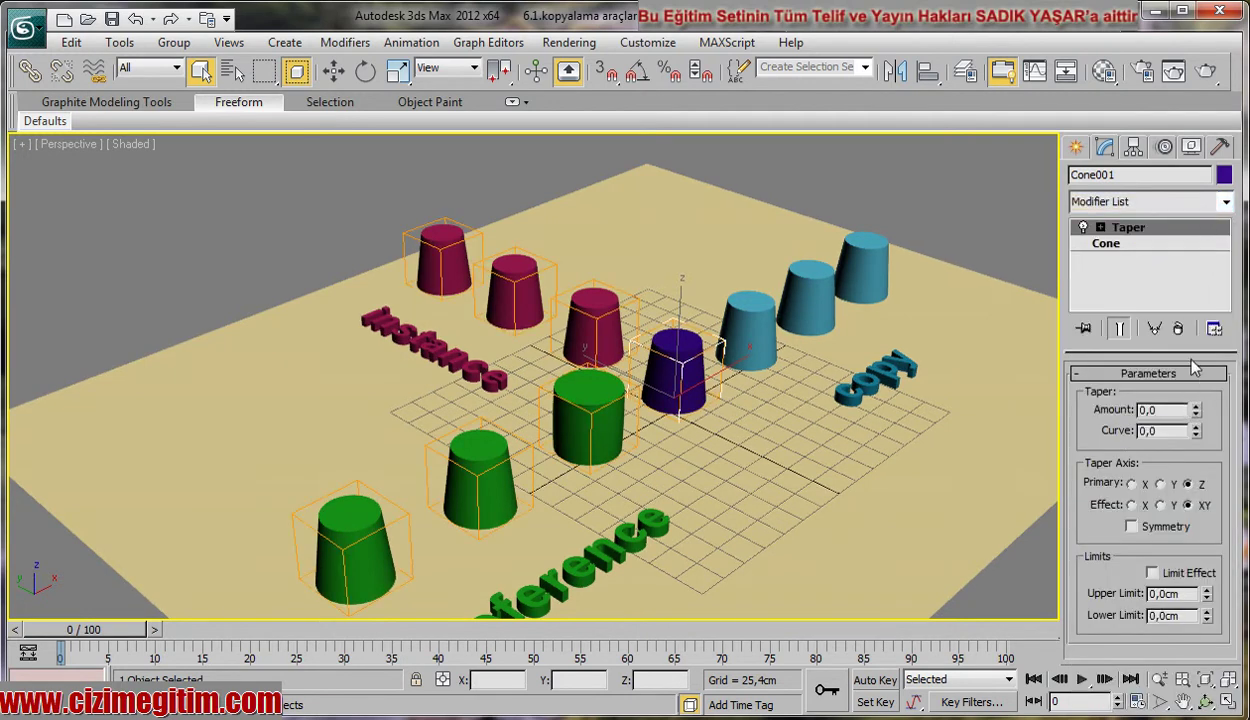
{"action": "left_click_drag", "start_coordinate": [1195, 410], "coordinate": [1171, 358]}
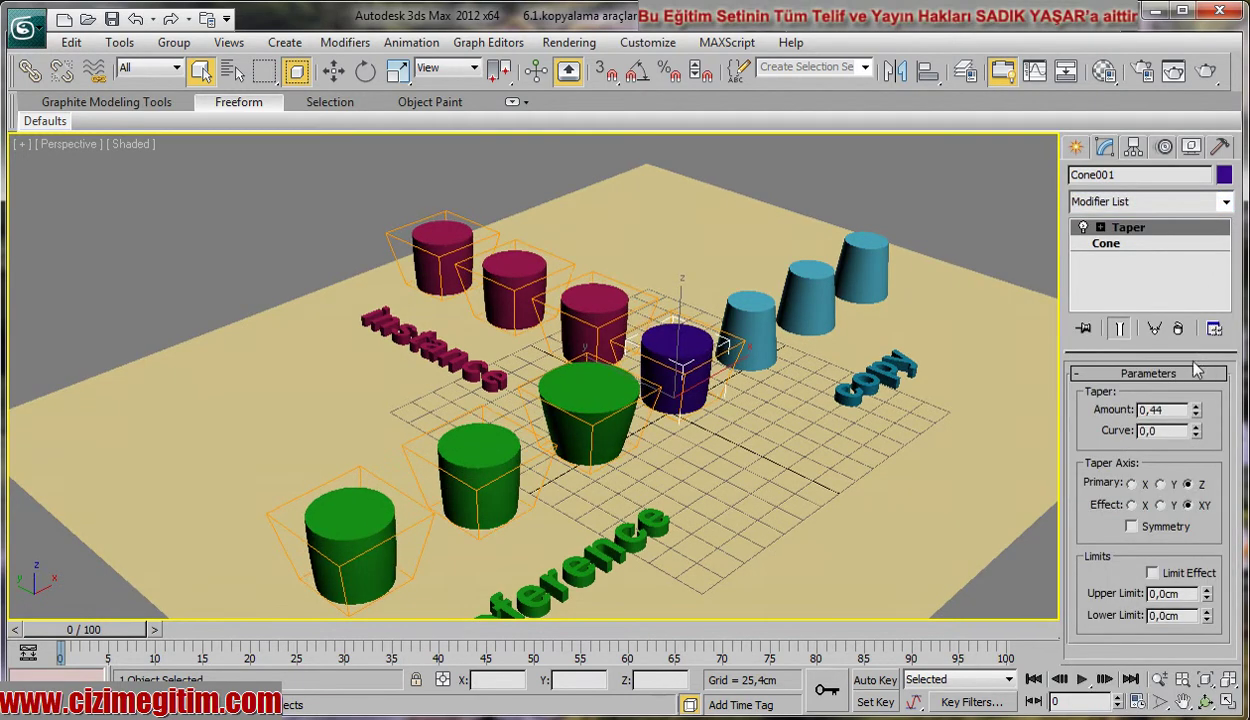
{"action": "middle_click_drag", "start_coordinate": [543, 397], "coordinate": [493, 279], "text": "alt"}
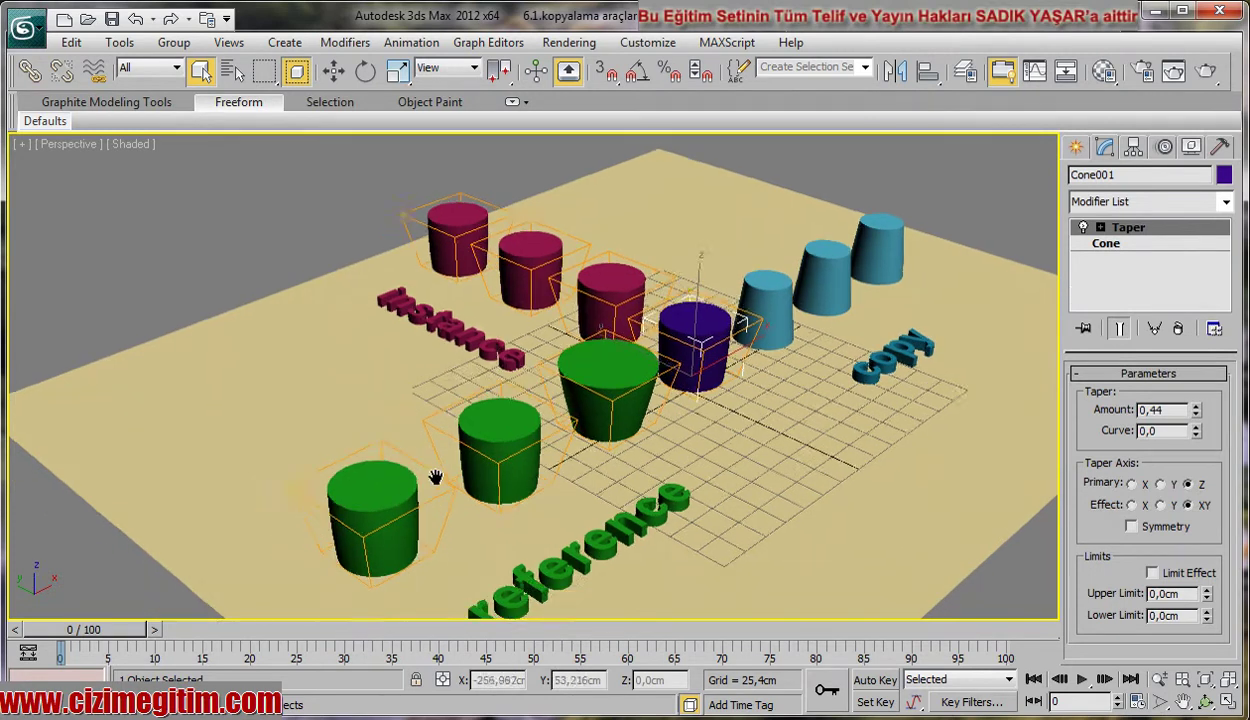